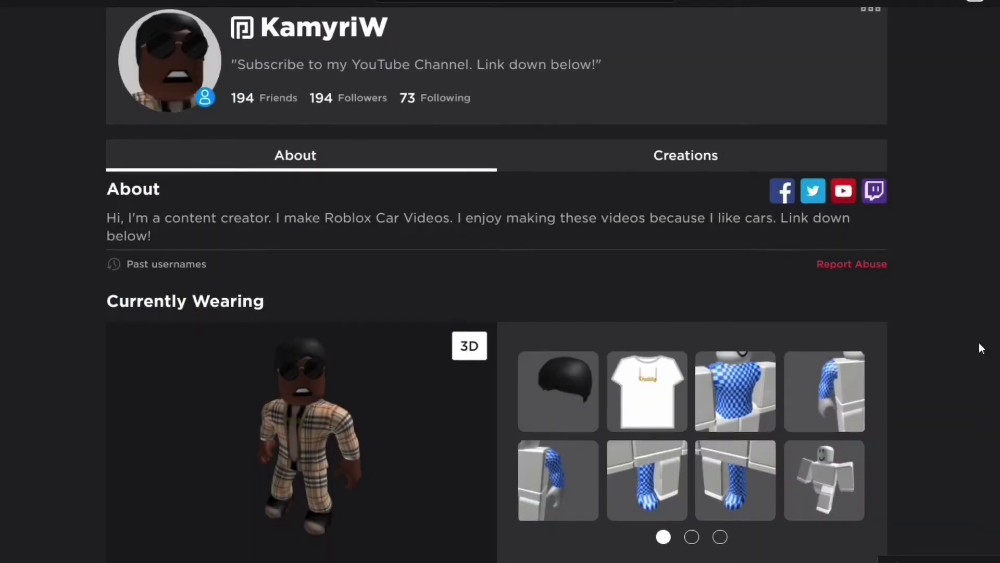
Step: Look through the Roblox profile from the About section down to the collections and groups
scroll(979, 344, down, 5)
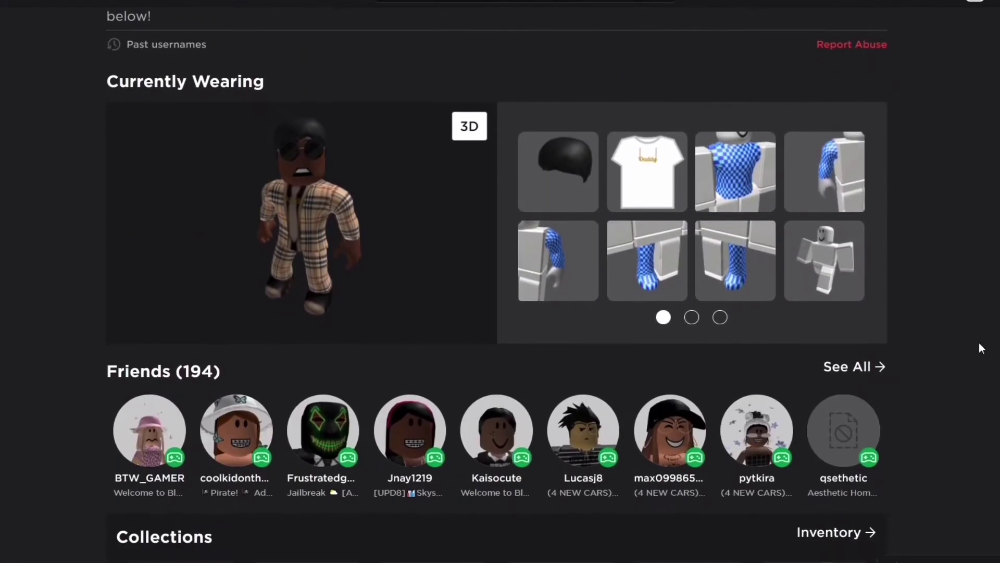
scroll(980, 348, down, 7)
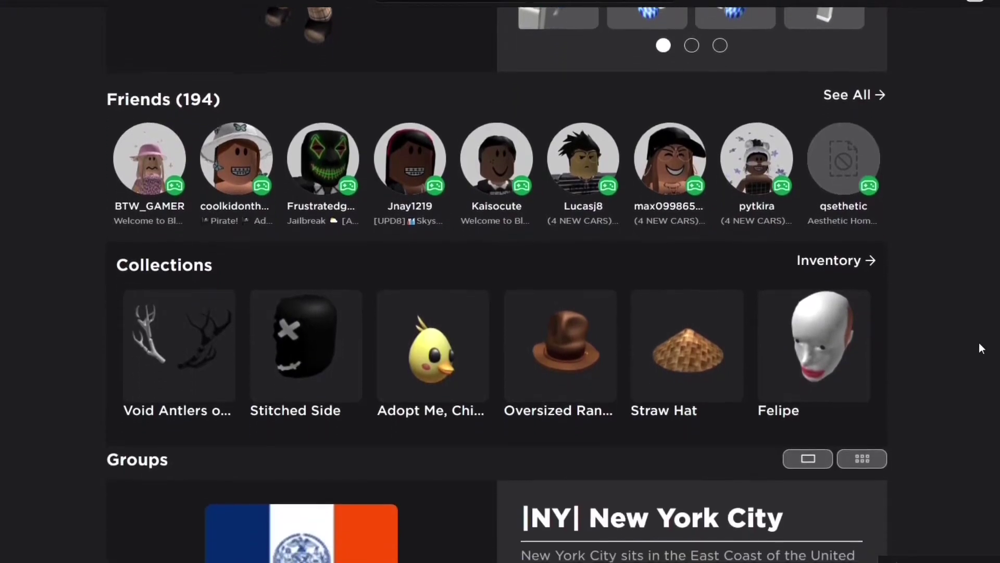
scroll(980, 349, down, 6)
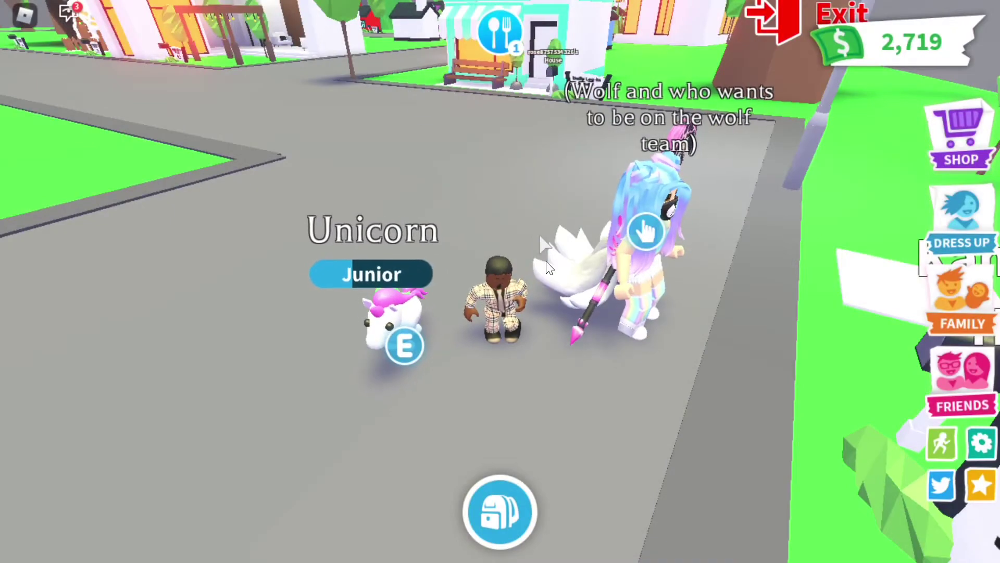
Step: Walk the avatar away from the other player along the neighbourhood street and decline the incoming trade request
key(w)
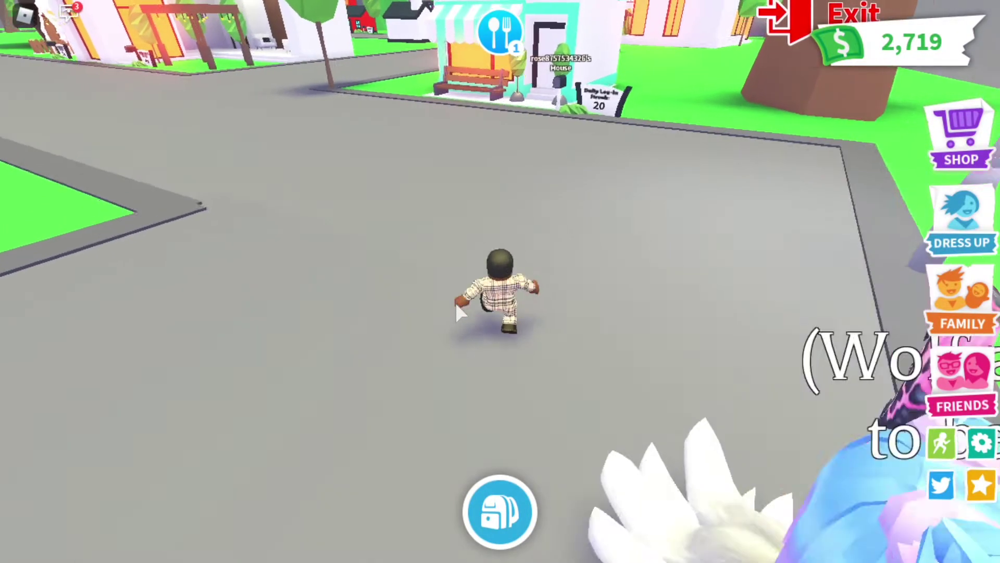
key(a)
key(w)
key(a)
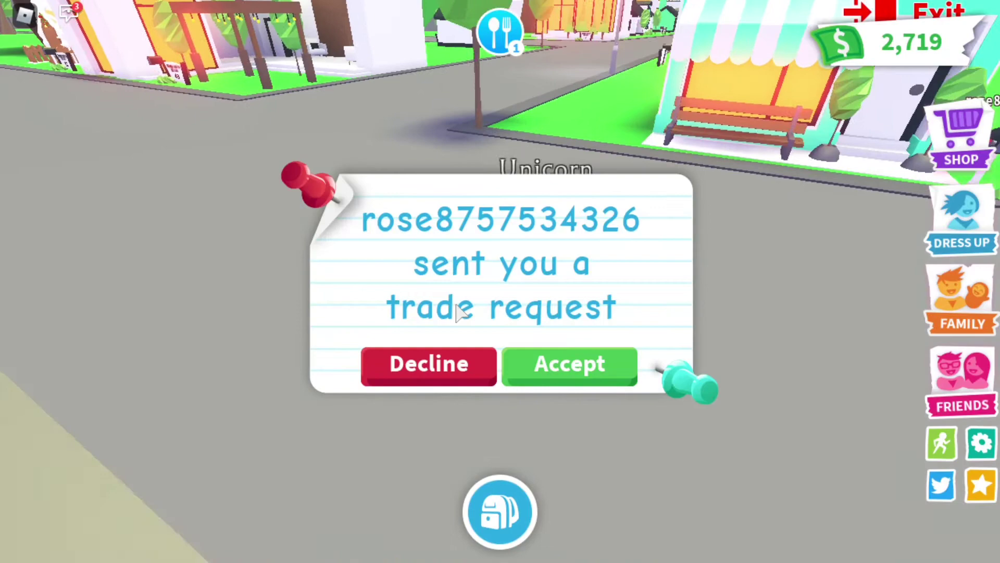
key(w)
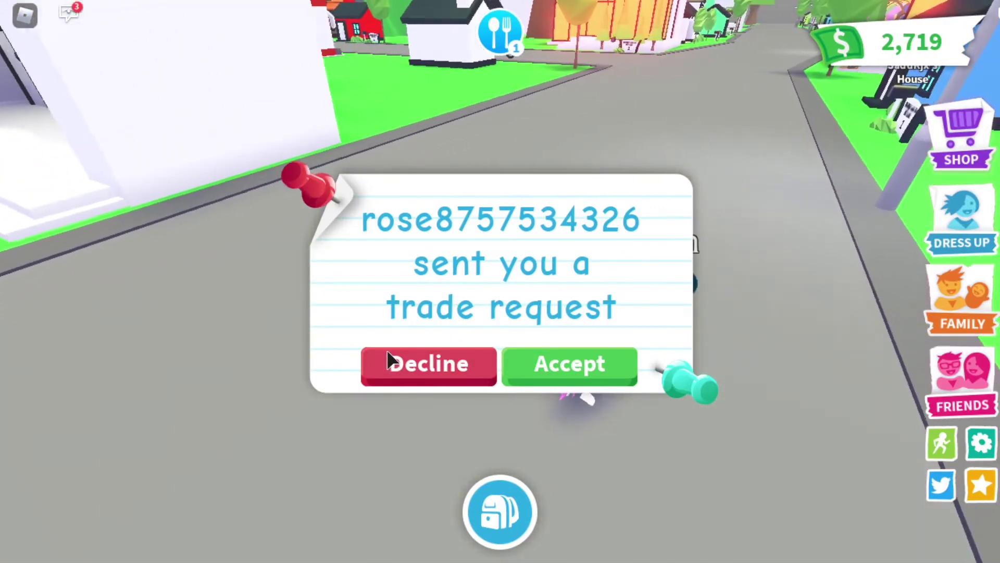
click(409, 368)
Step: Run with the unicorn around the street corner and along the road past the house with the 78-day log-in streak sign
key(a)
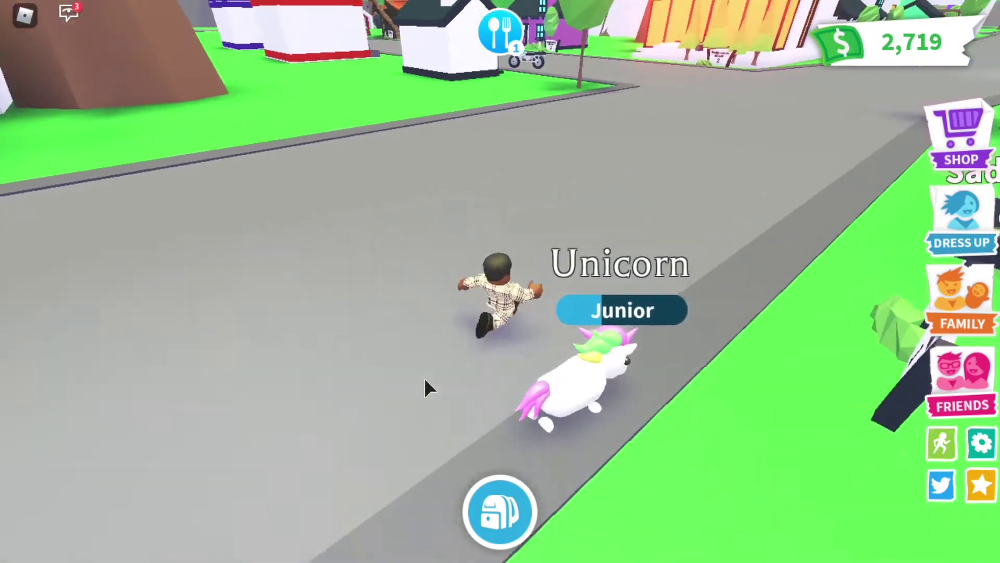
key(w)
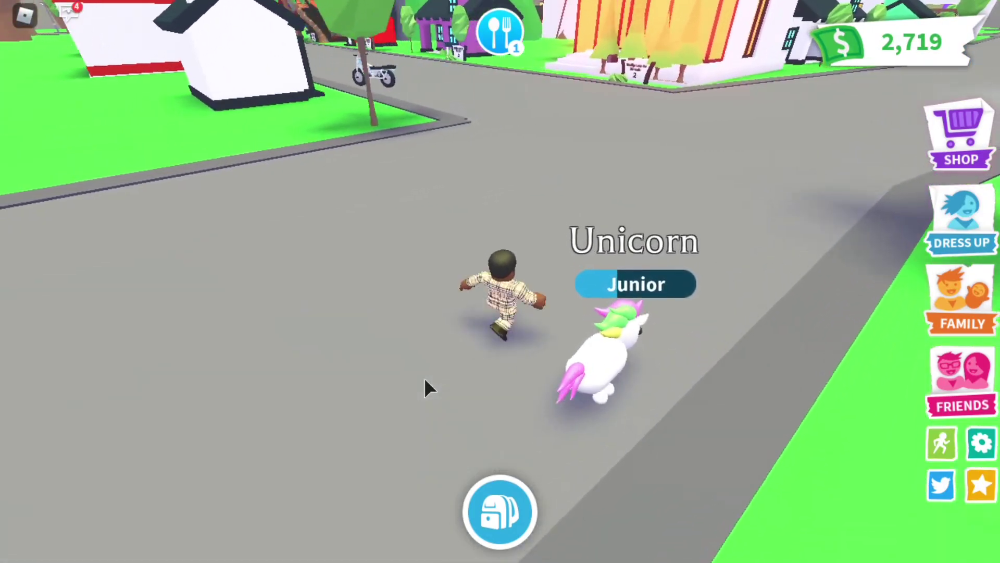
key(d)
key(d)
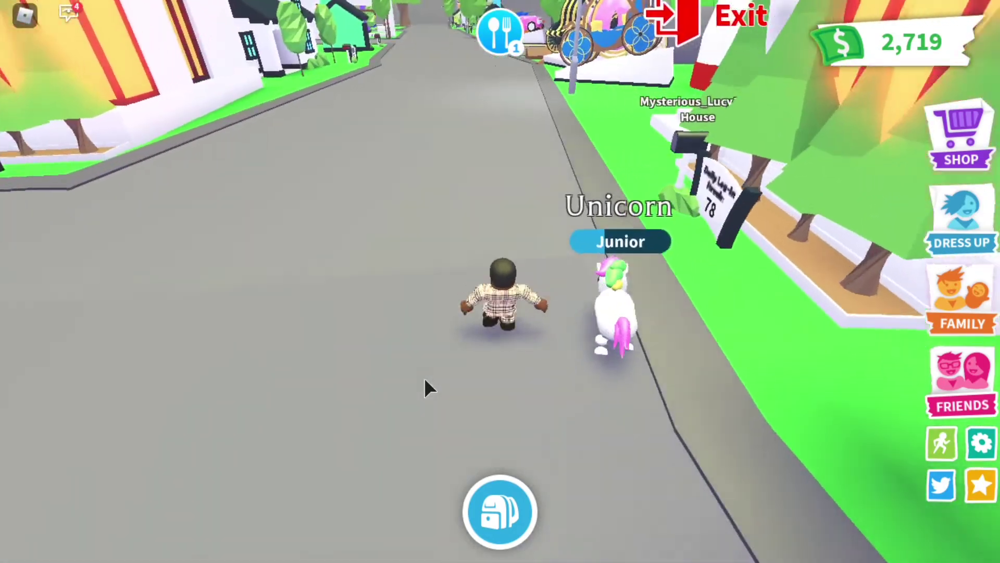
key(a)
key(d)
key(a)
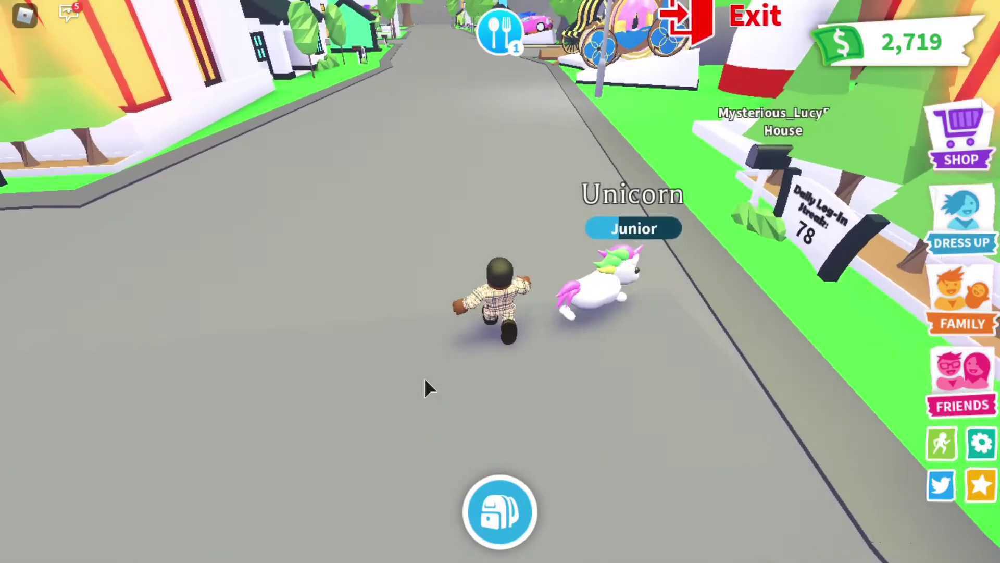
key(d)
key(w)
key(w)
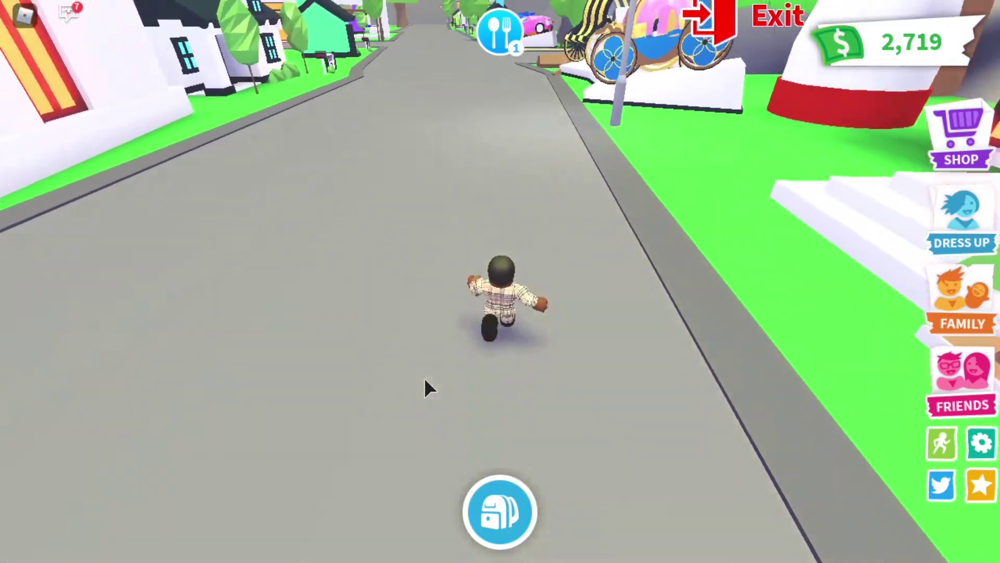
Step: Continue down the road past the green house to the intersection opposite the parked display cars
key(a)
key(w)
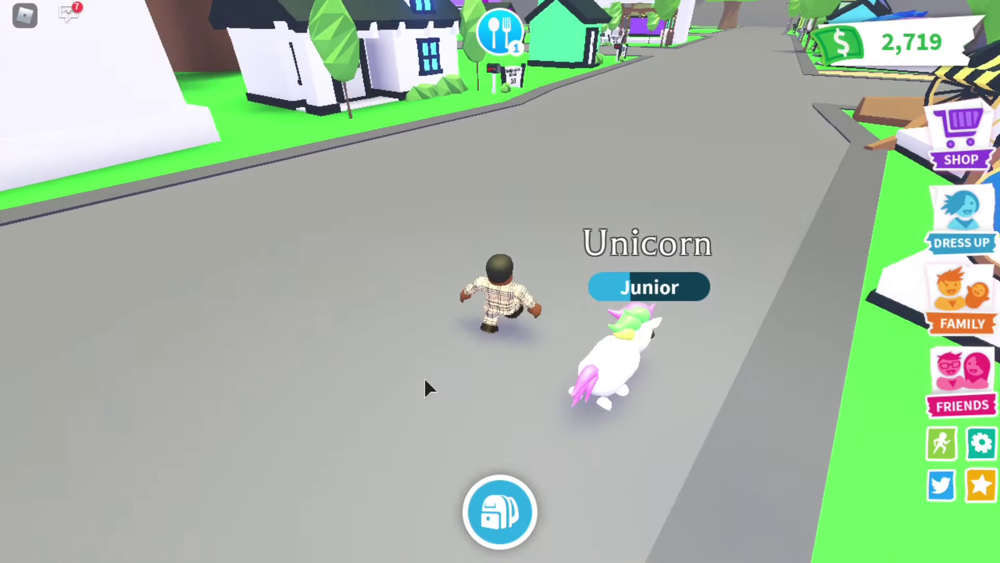
key(w)
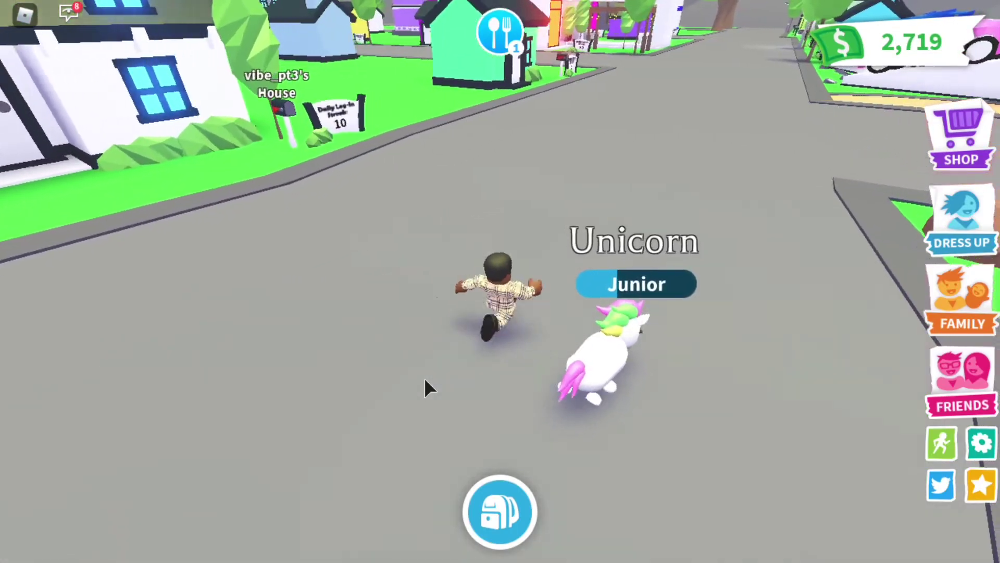
key(Right)
key(w)
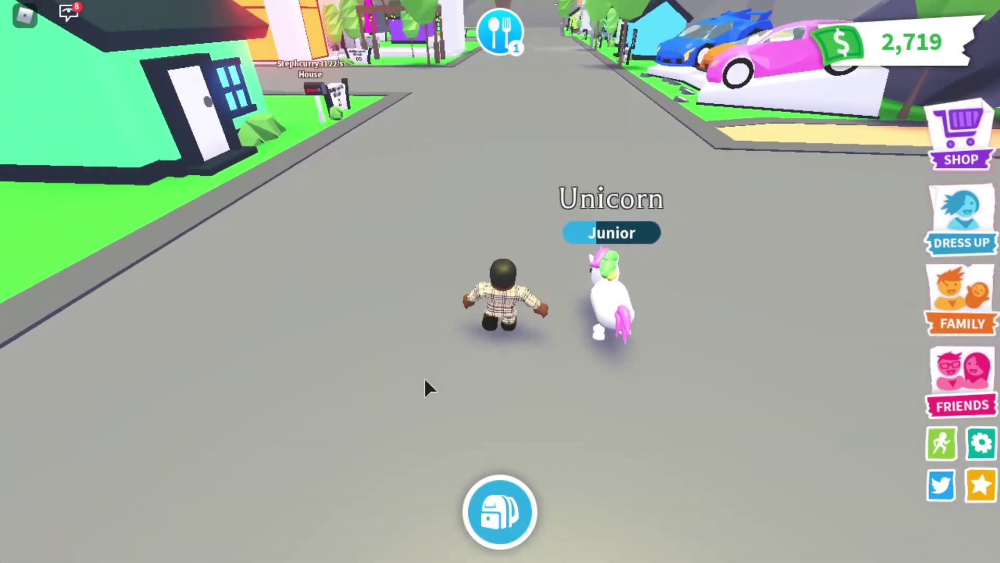
key(w)
key(a)
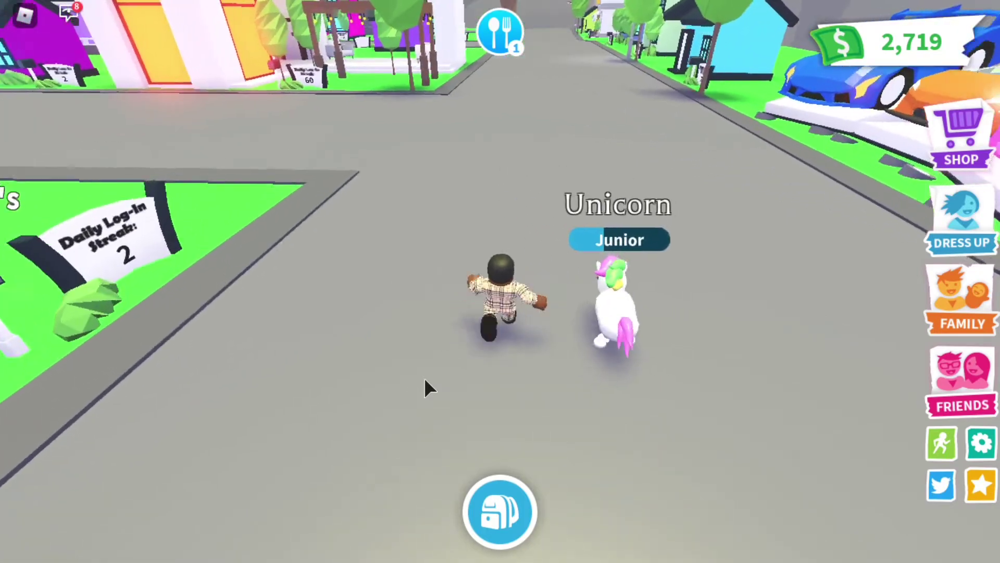
key(w)
key(d)
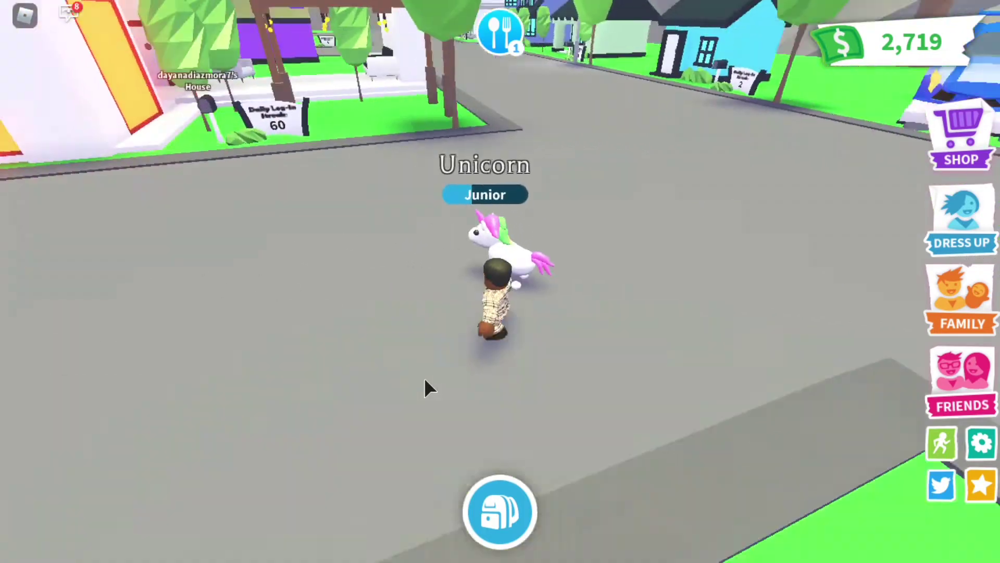
Step: Bring the camera close behind the avatar, view the saved outfits in the outfit editor and close it
scroll(424, 389, up, 10)
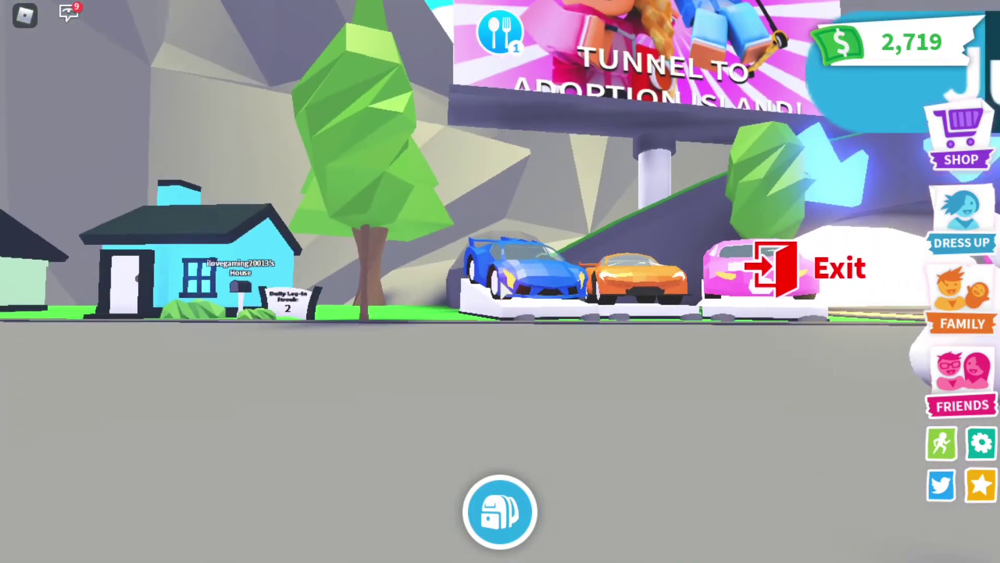
scroll(499, 278, down, 8)
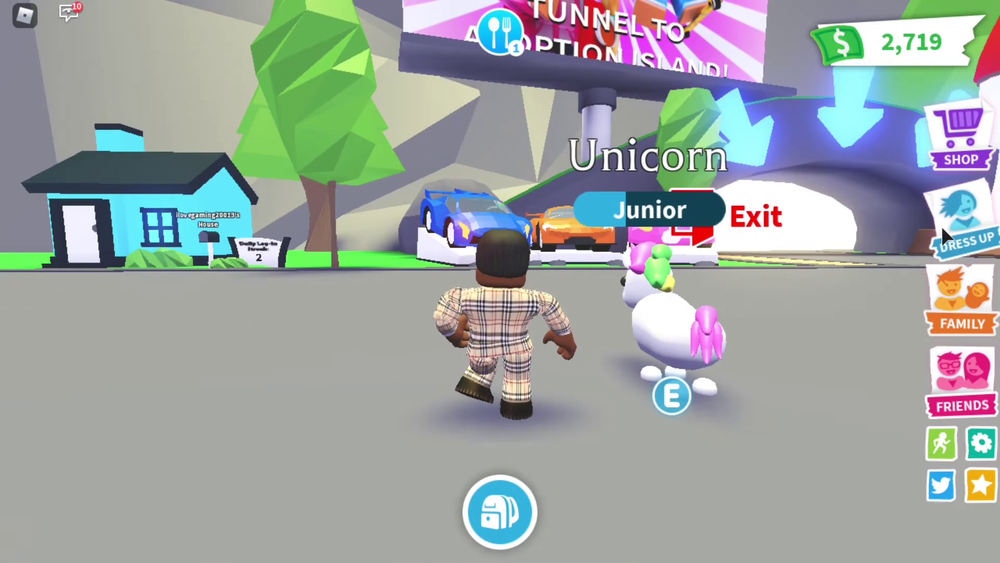
click(942, 225)
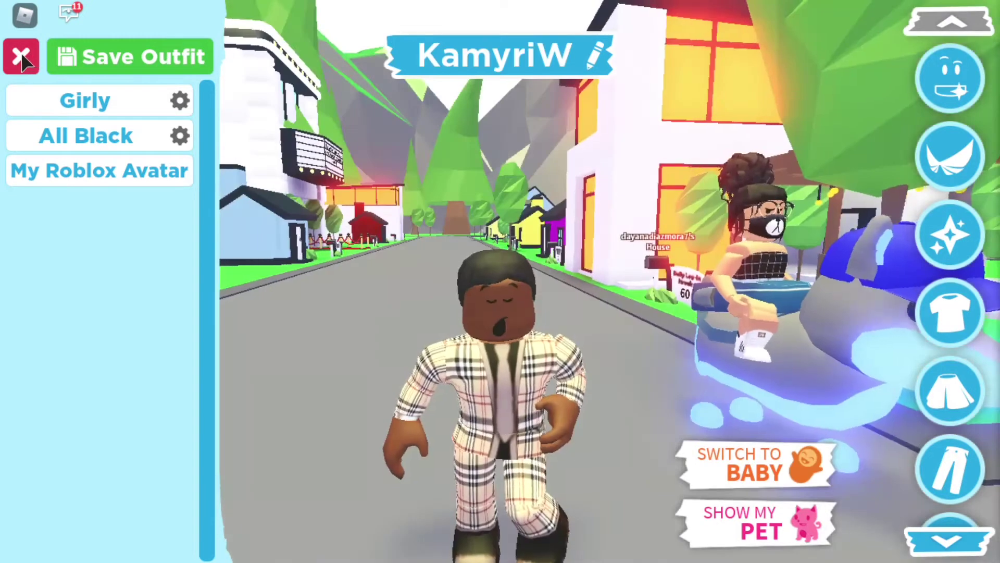
click(21, 55)
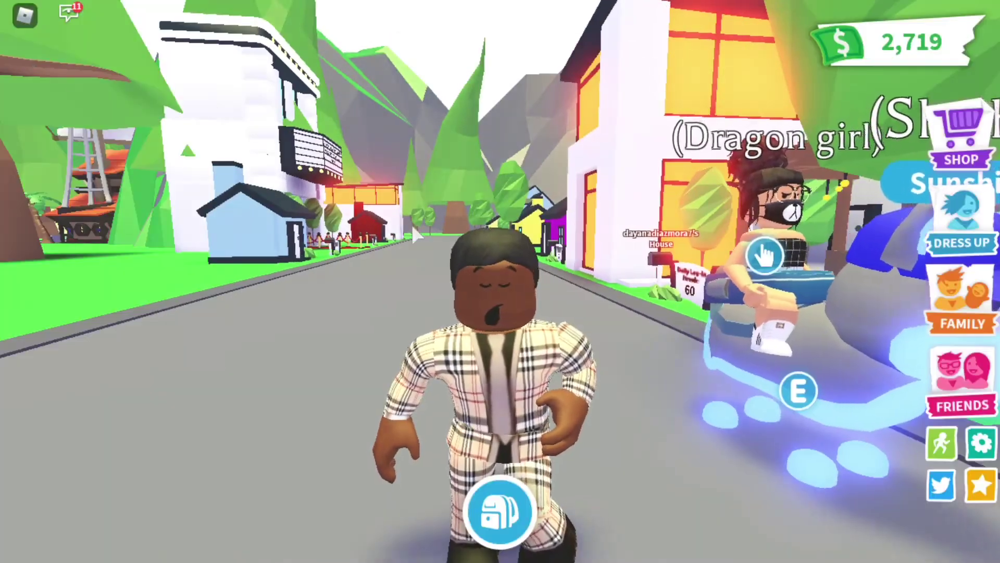
Step: Run down the street toward the theatre and decline the trade request from another player
key(w)
key(w)
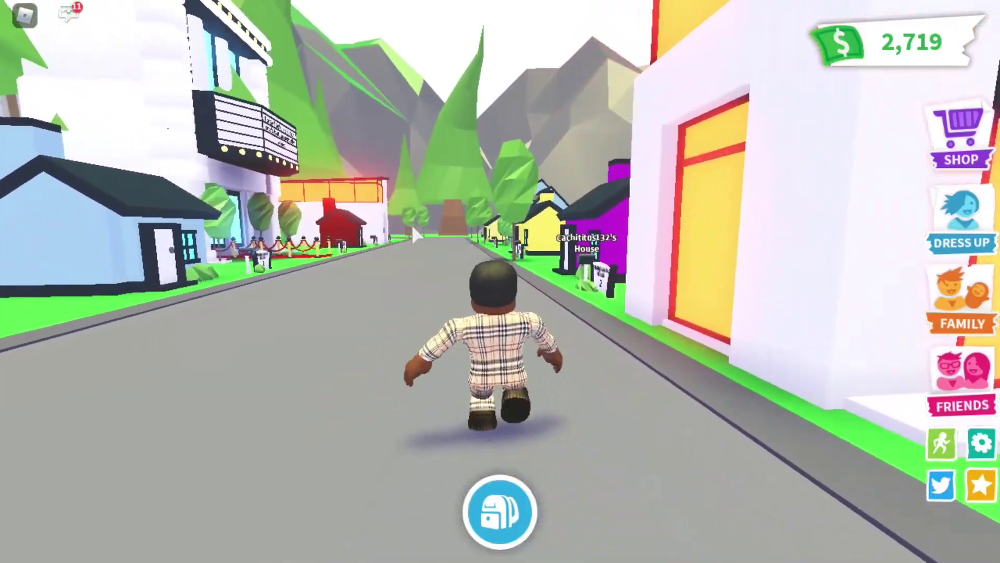
key(Left)
key(Right)
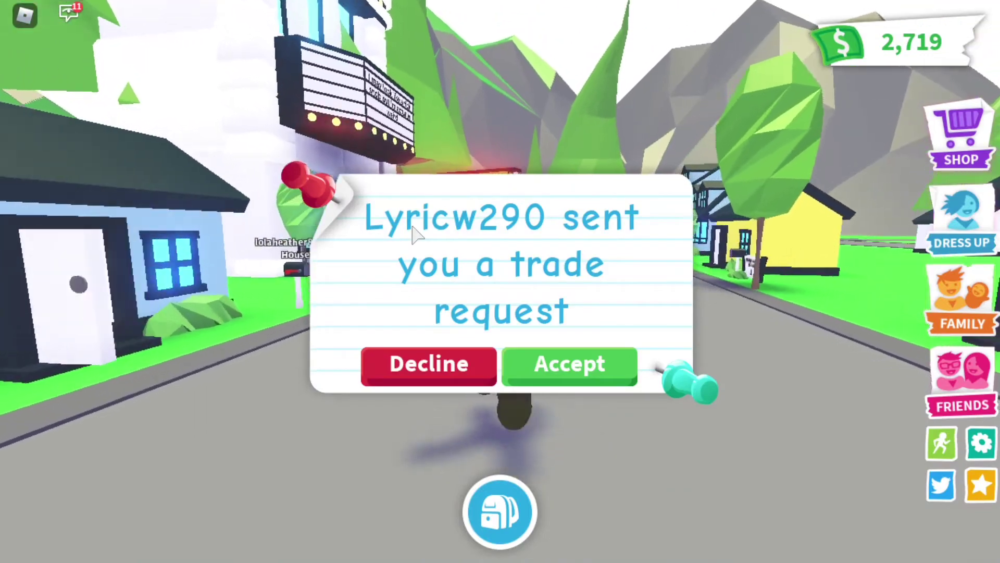
click(413, 379)
Step: Pass the theatre's red carpet and turn the avatar back toward the yellow house and the dragon windmill
key(w)
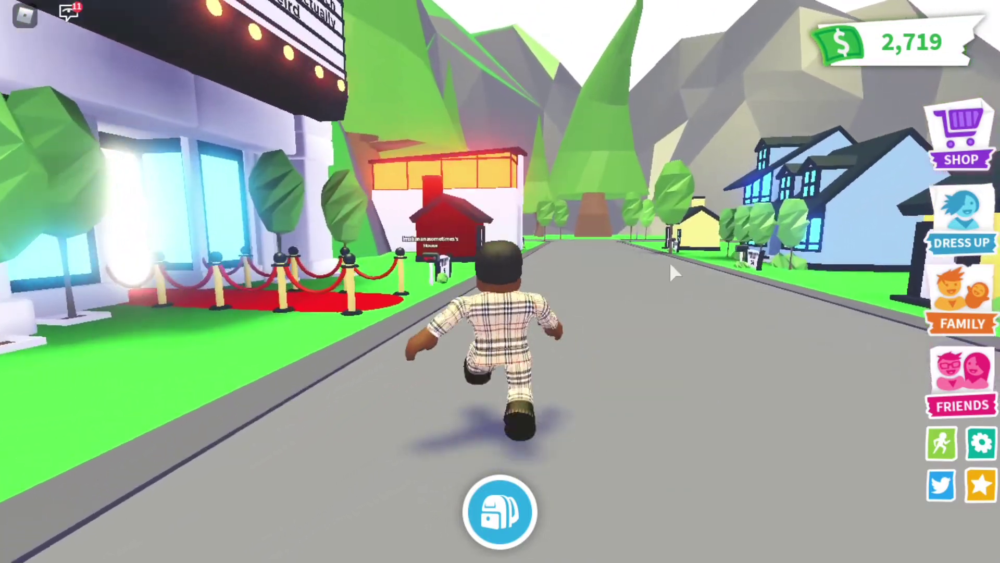
key(Right)
key(Right)
key(a)
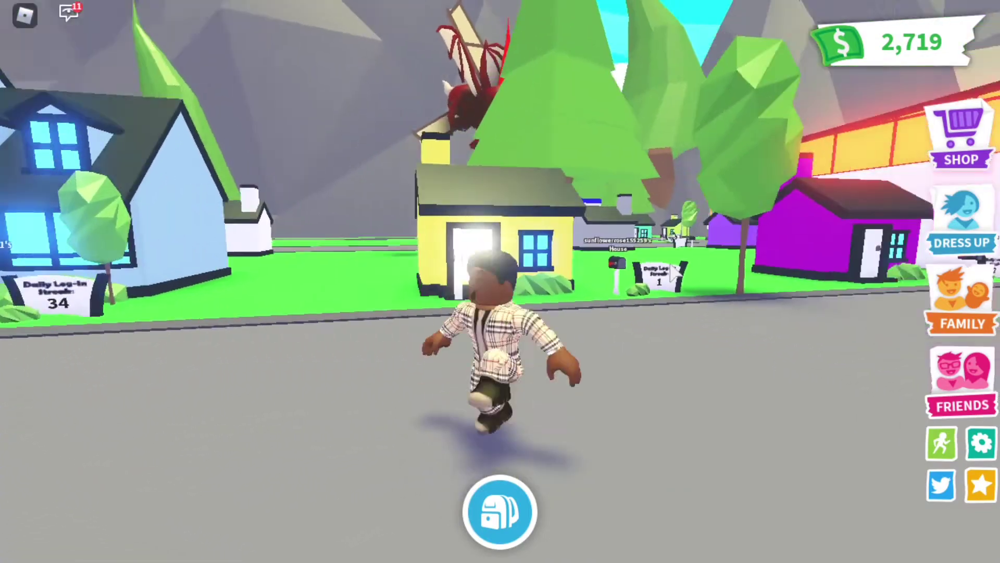
key(s)
key(w)
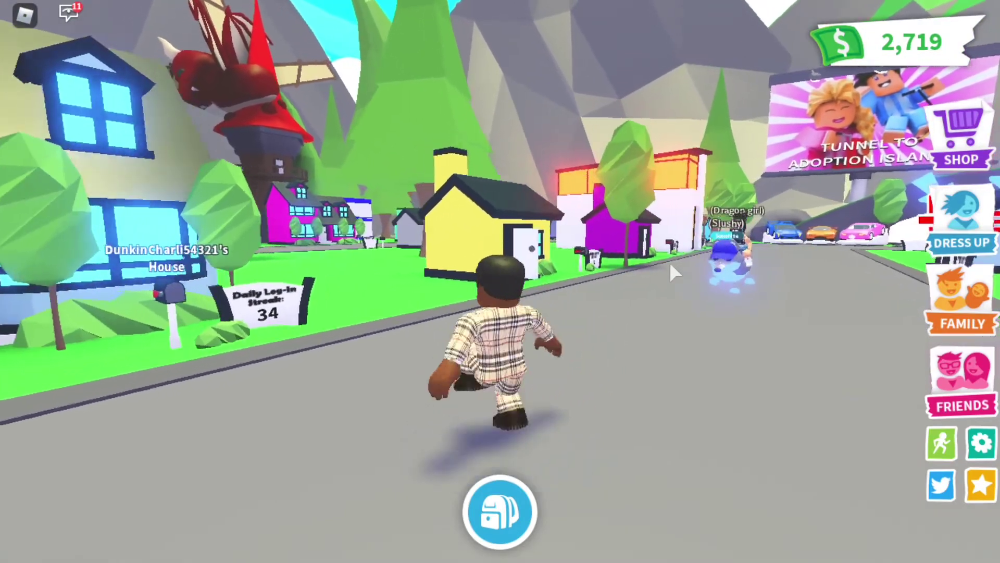
Step: Cross the lawn behind the yellow house toward the dragon windmill and the magenta house
key(a)
key(a)
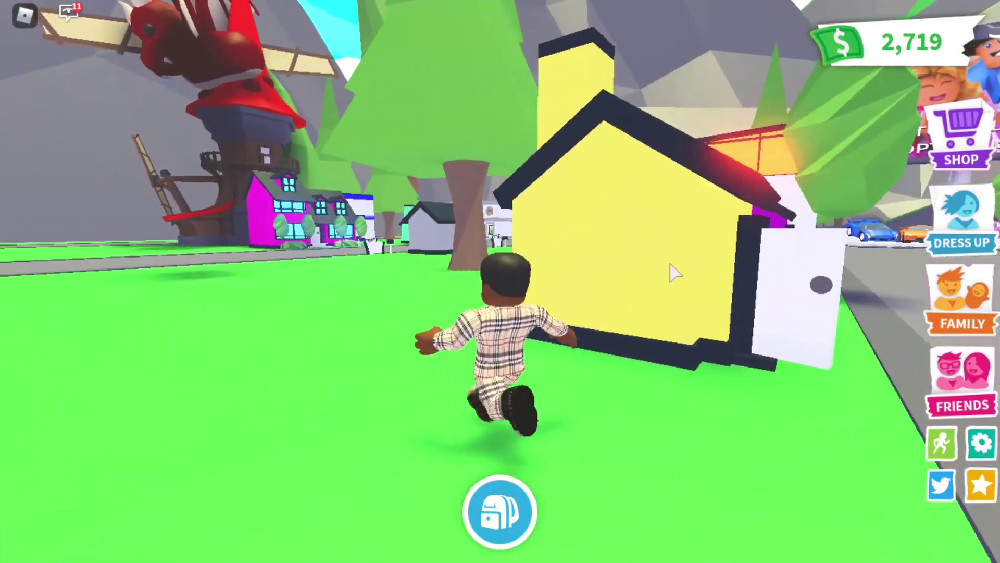
key(w)
key(a)
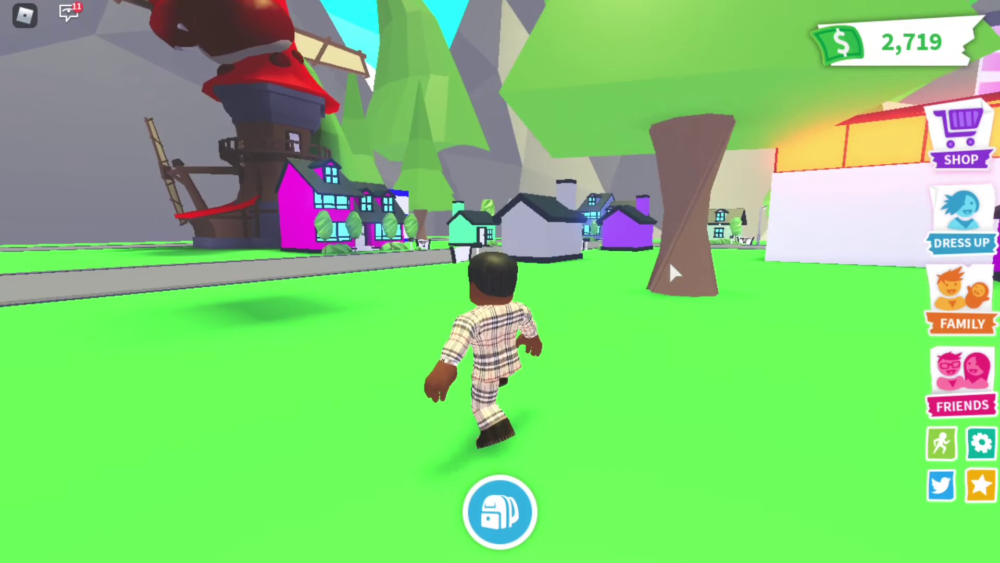
key(w)
key(a)
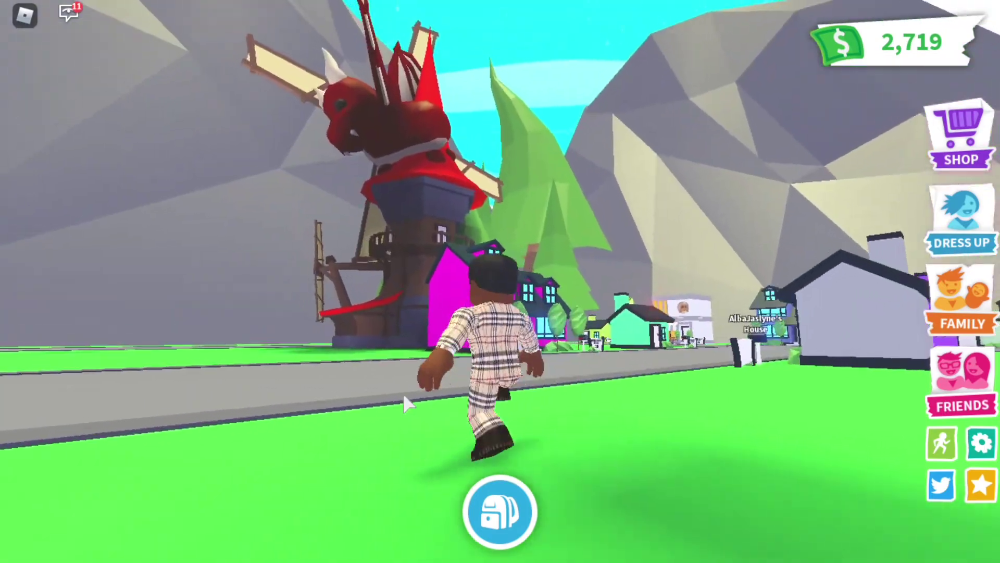
Step: Switch to a first-person view and position it so the dragon windmill and magenta house are in frame
scroll(405, 394, up, 5)
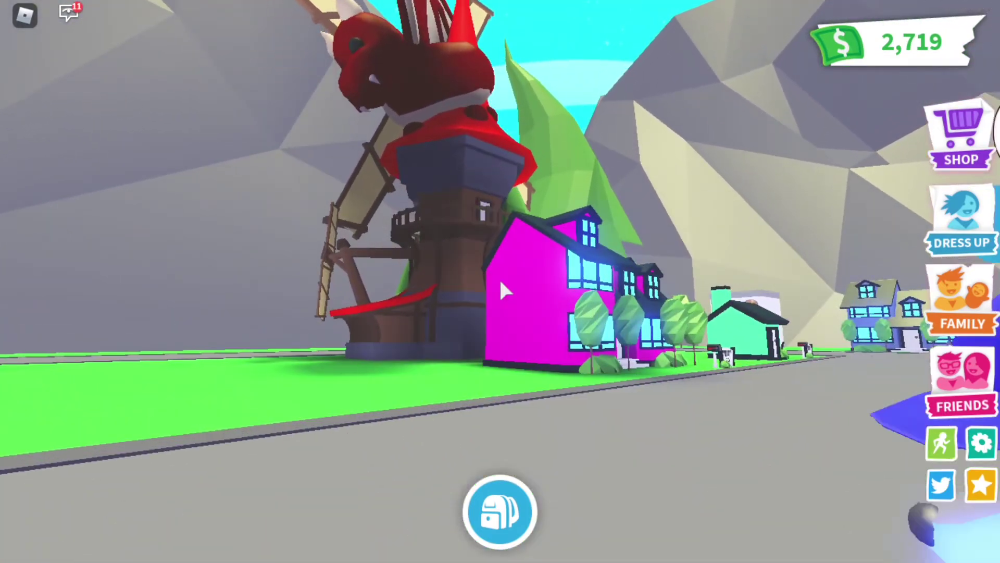
key(w)
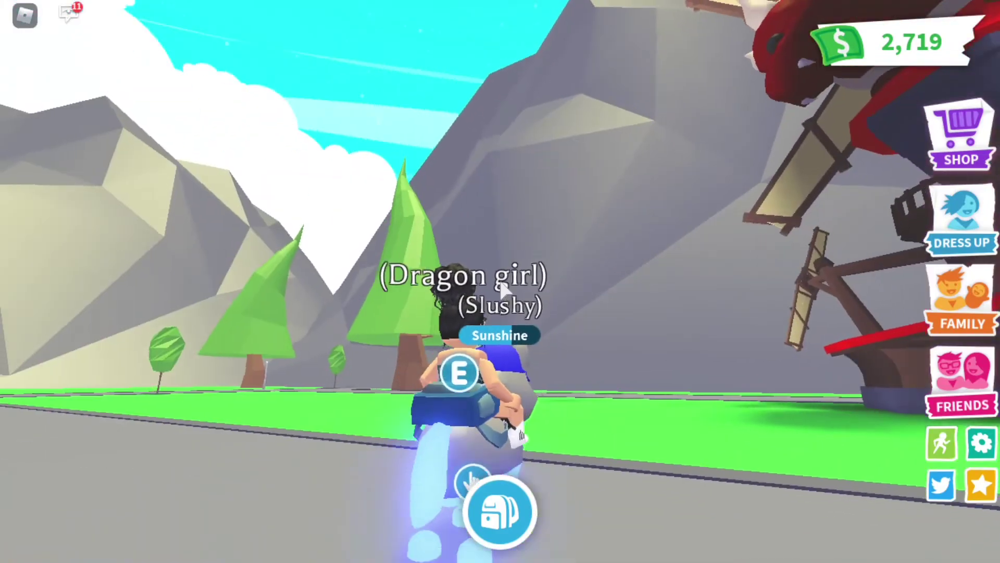
key(w)
key(s)
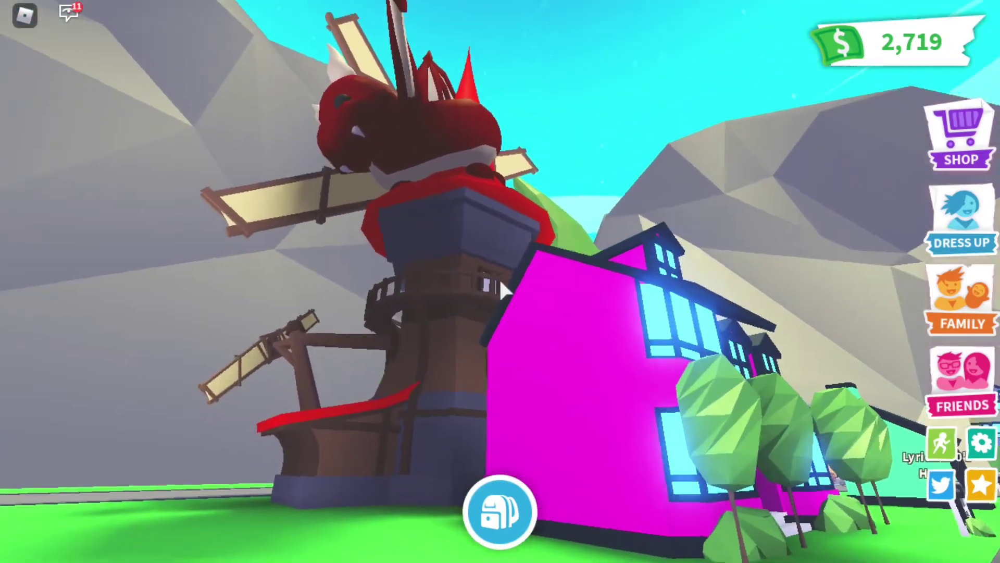
key(a)
key(s)
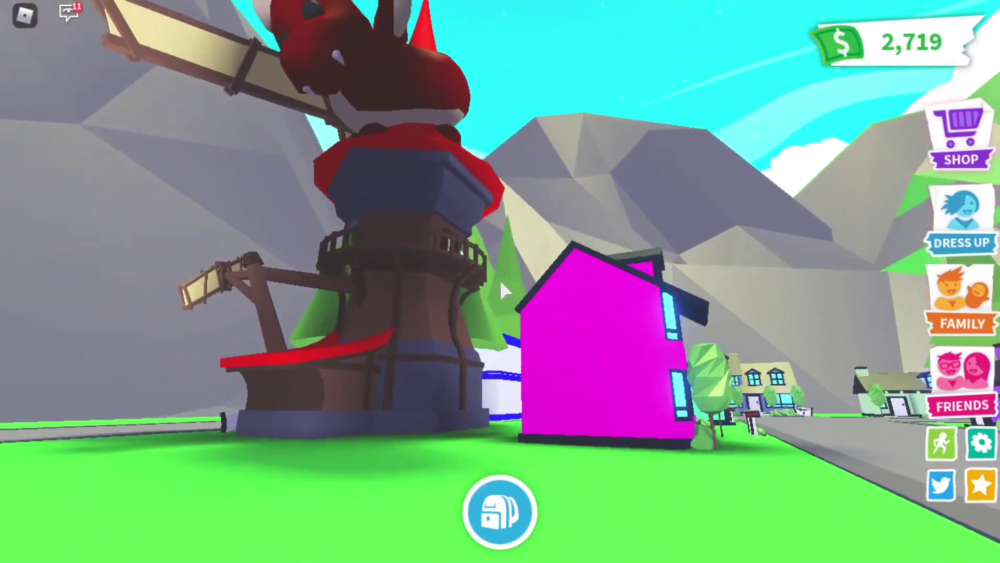
key(s)
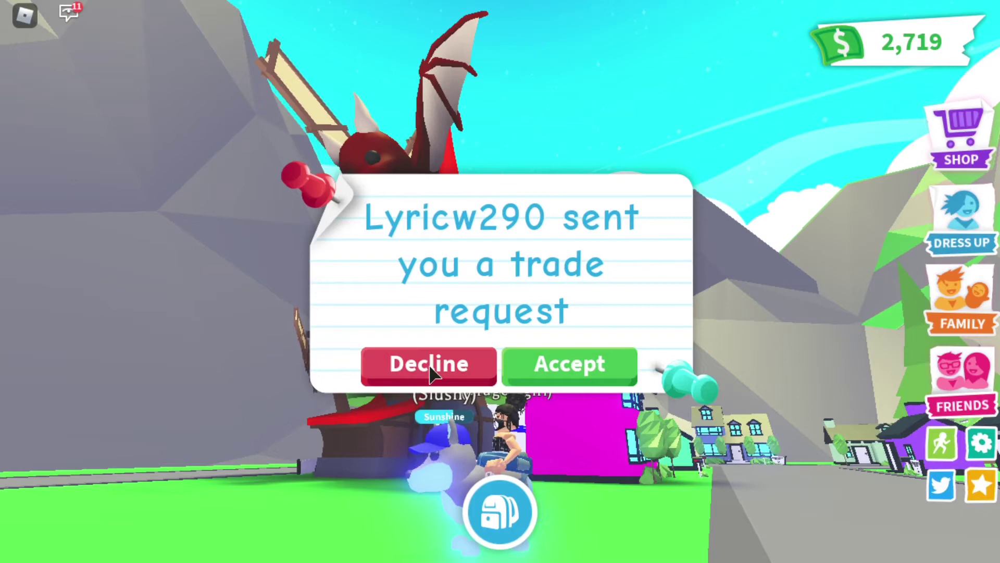
Step: Decline the new trade request and capture a screenshot of the dragon windmill scene
click(430, 365)
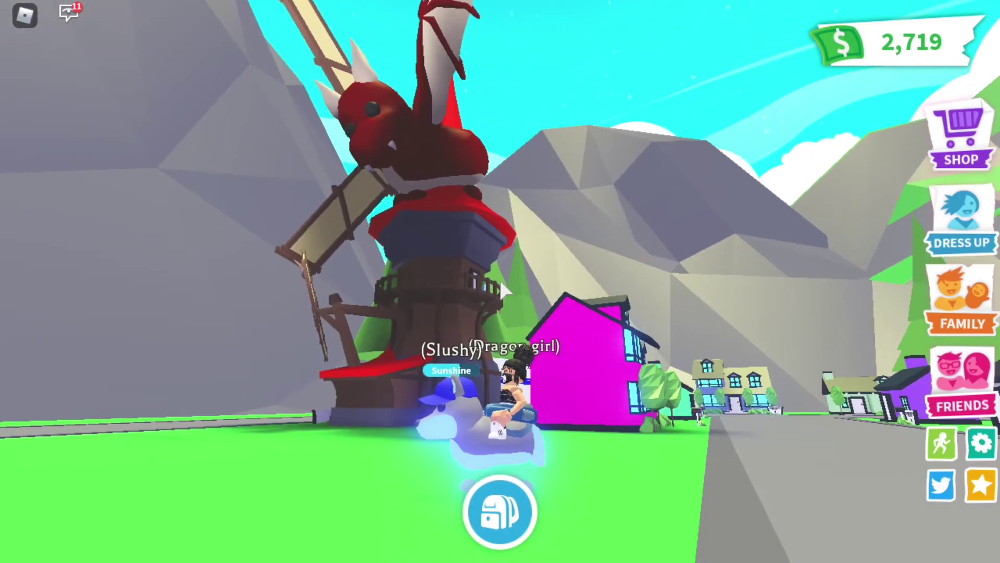
key(d)
key(Print)
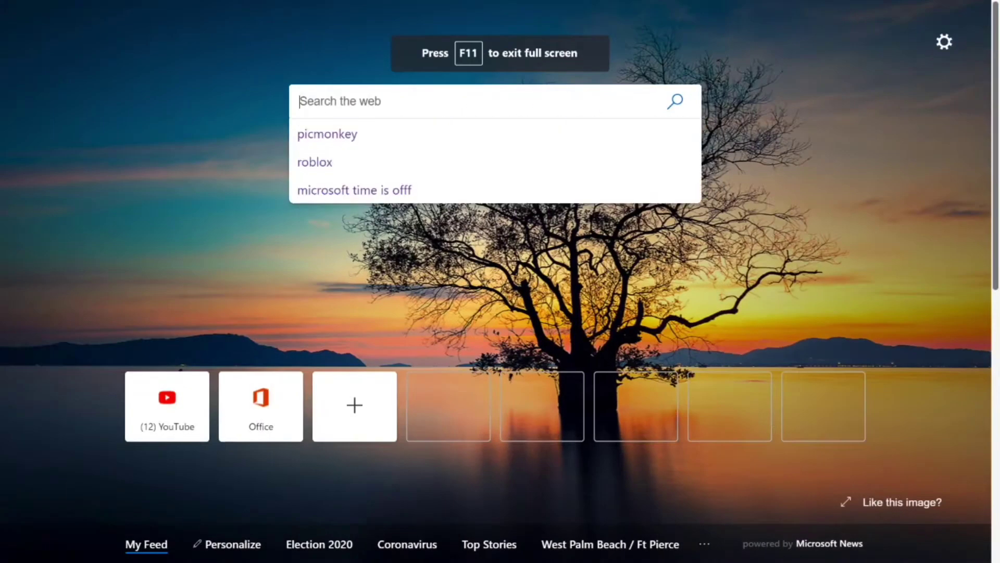
Step: Search the web for picmonkey, open the PicMonkey site and show all its blank canvas sizes
text(picmonkey)
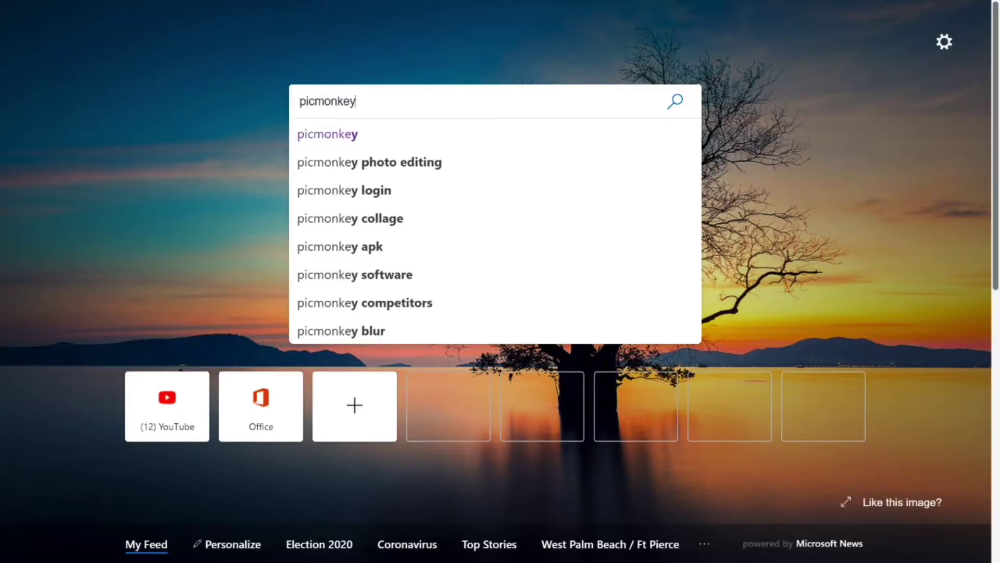
key(Return)
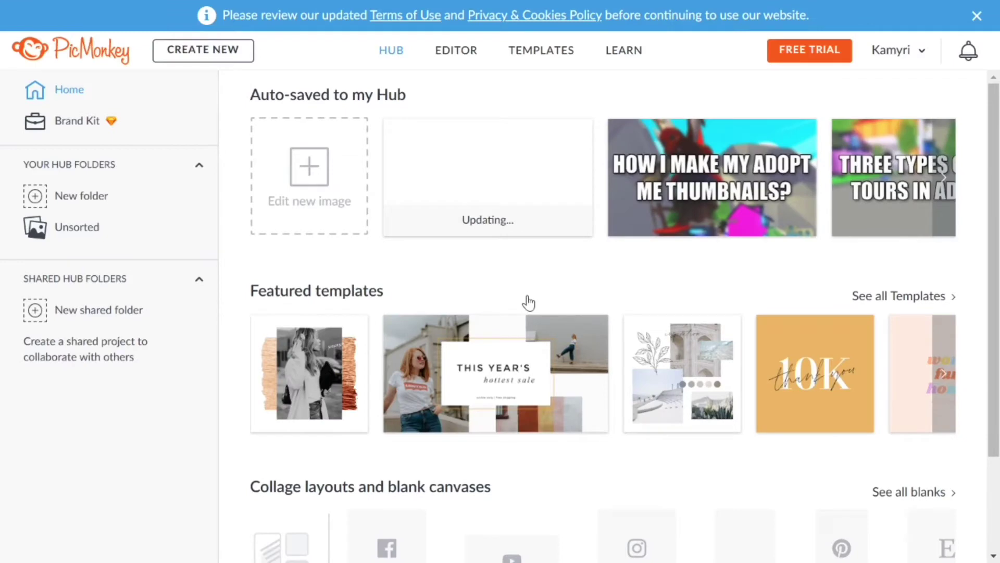
scroll(572, 417, down, 3)
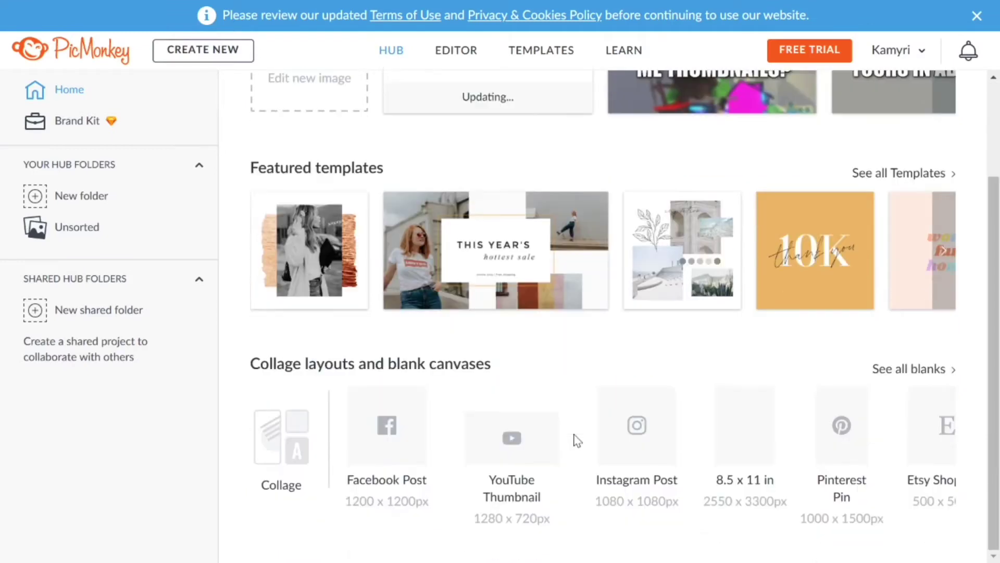
click(917, 370)
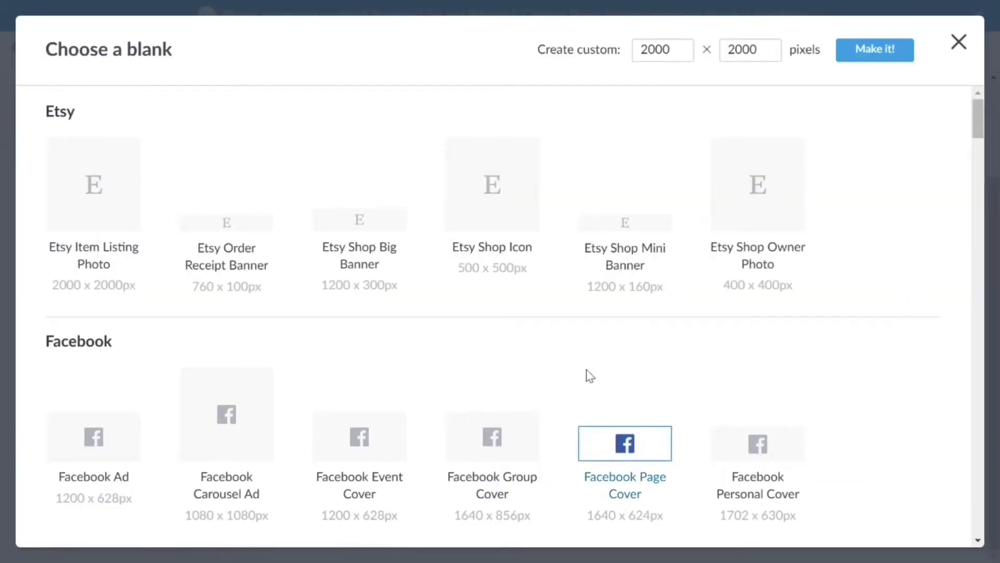
Step: Create a 1280 x 720px YouTube Thumbnail blank named YouTube Thumbnail in the Unsorted folder
scroll(590, 376, down, 20)
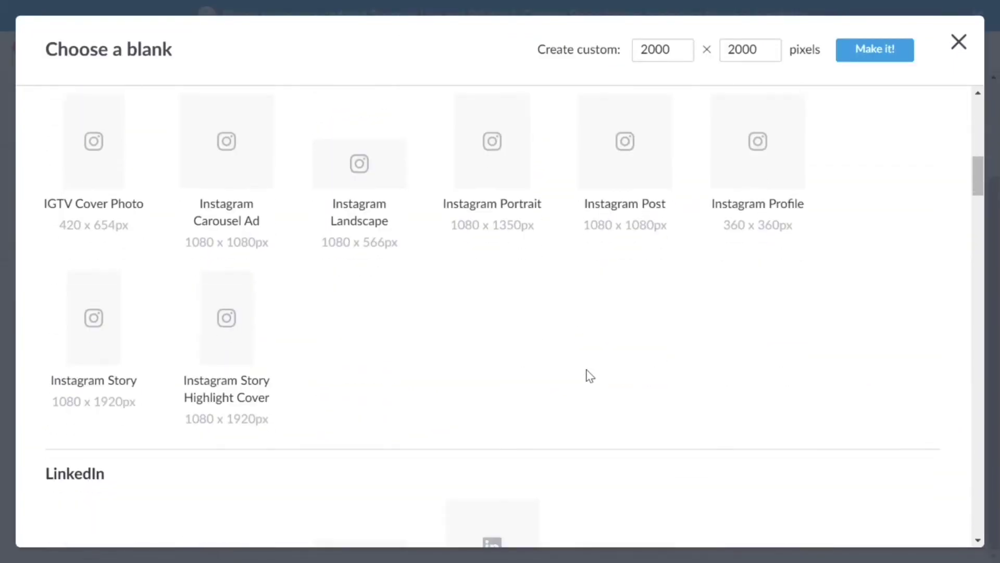
scroll(589, 376, down, 20)
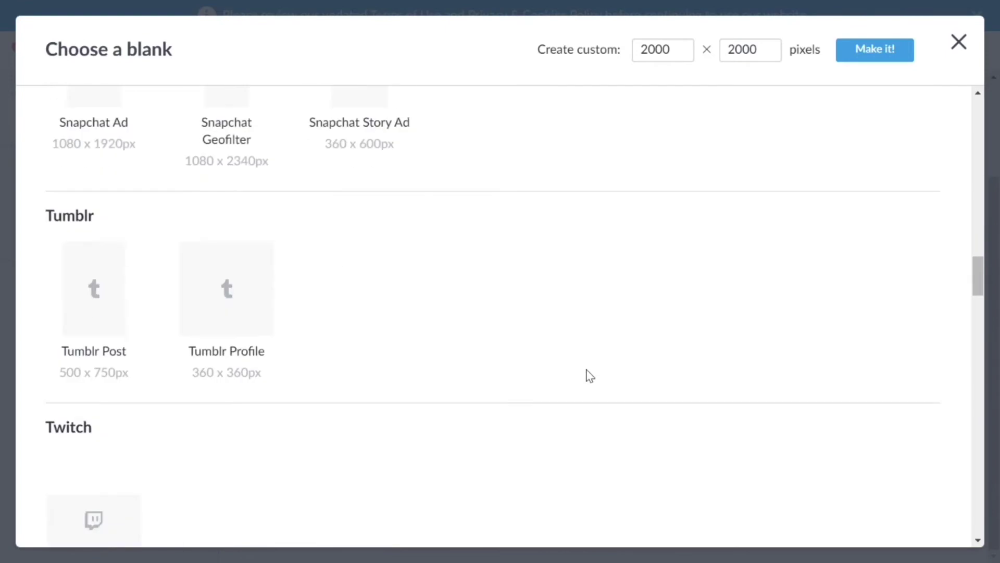
scroll(589, 375, down, 4)
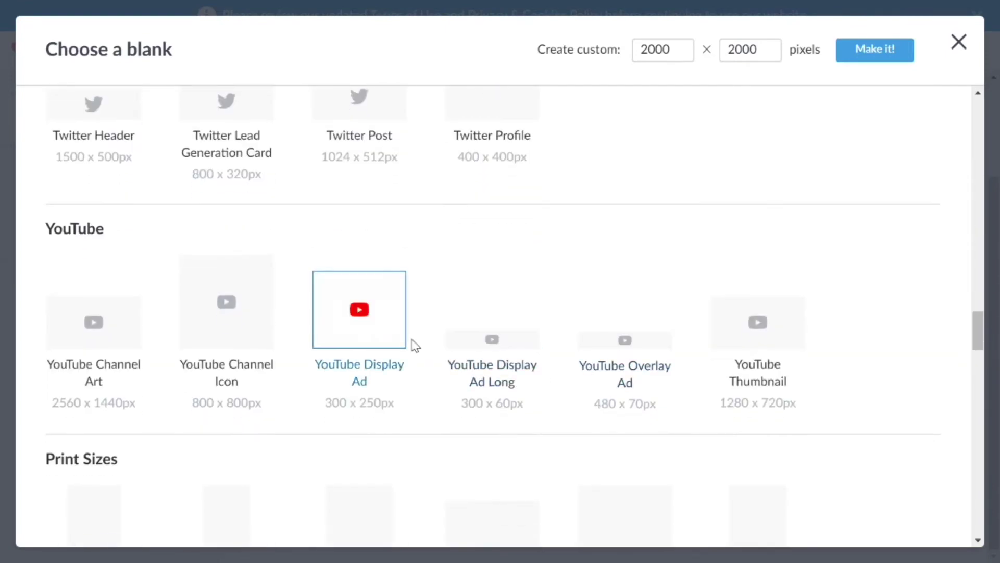
click(757, 344)
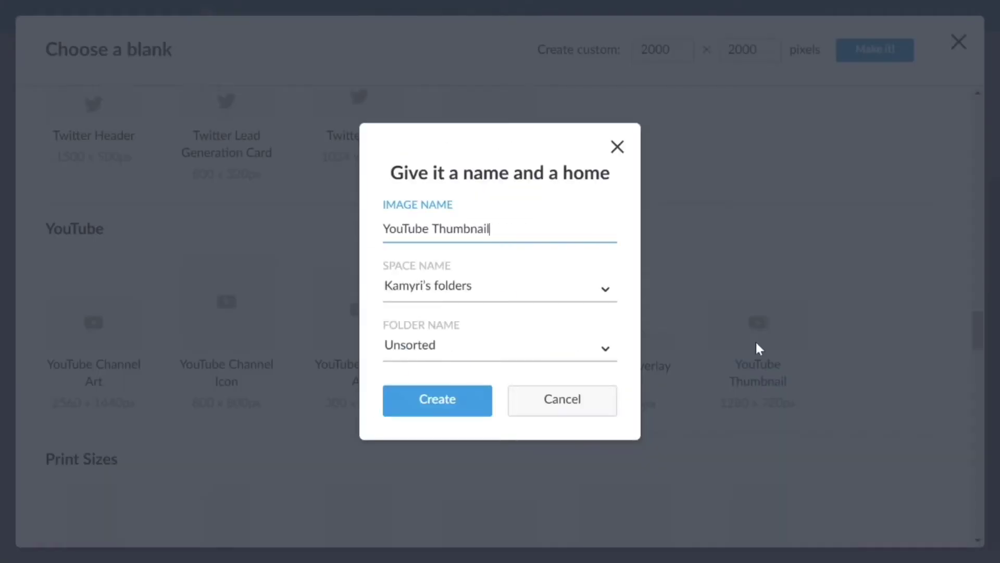
click(441, 404)
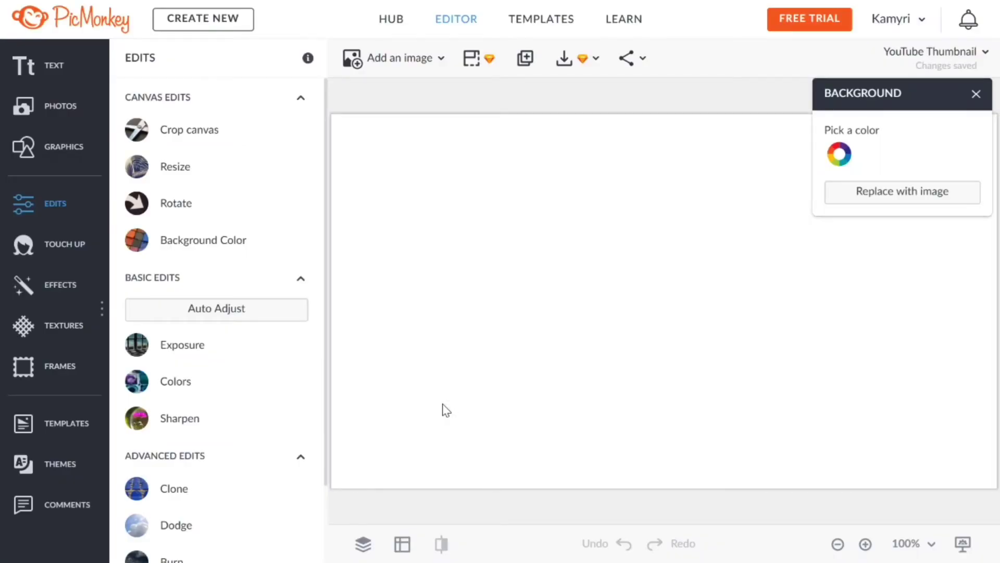
Step: Add the Roblox windmill screenshot from the computer's Pictures > Roblox folder to the blank canvas
click(395, 62)
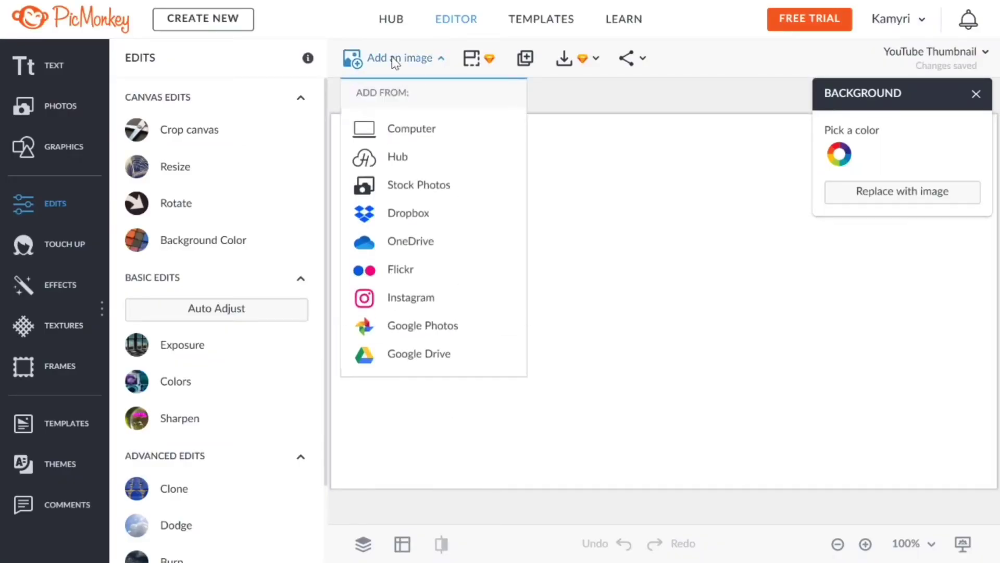
click(425, 132)
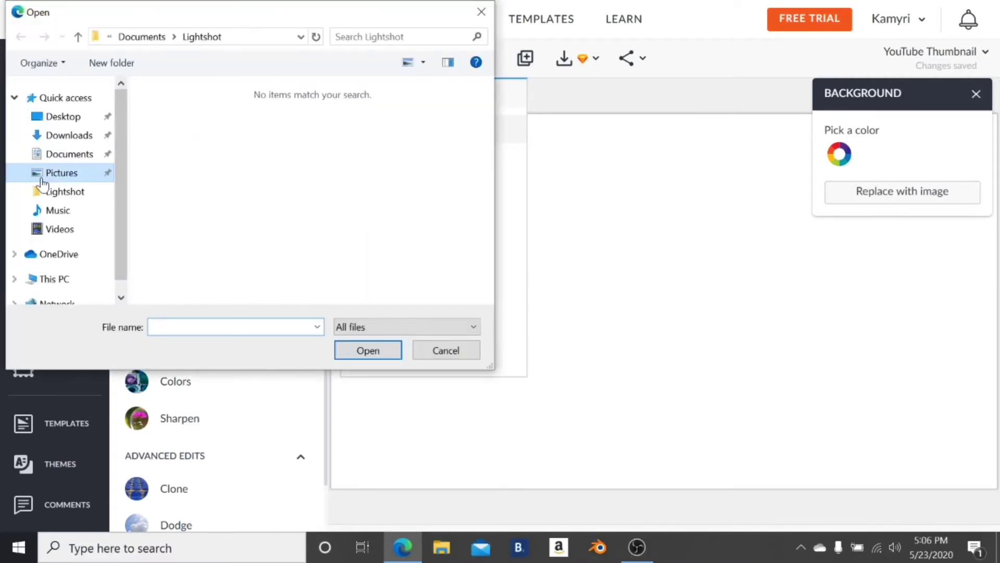
click(41, 175)
double_click(358, 134)
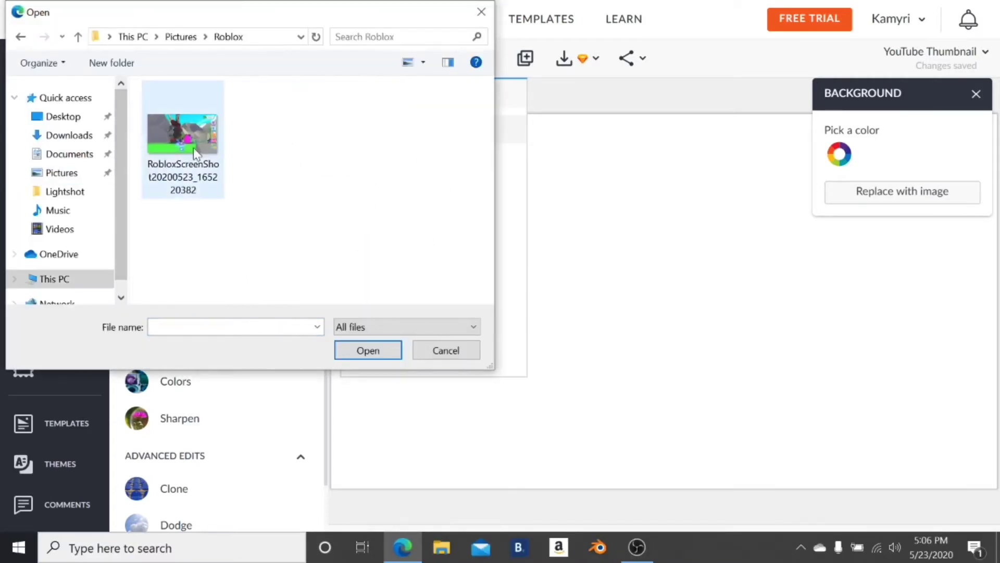
click(194, 152)
click(365, 350)
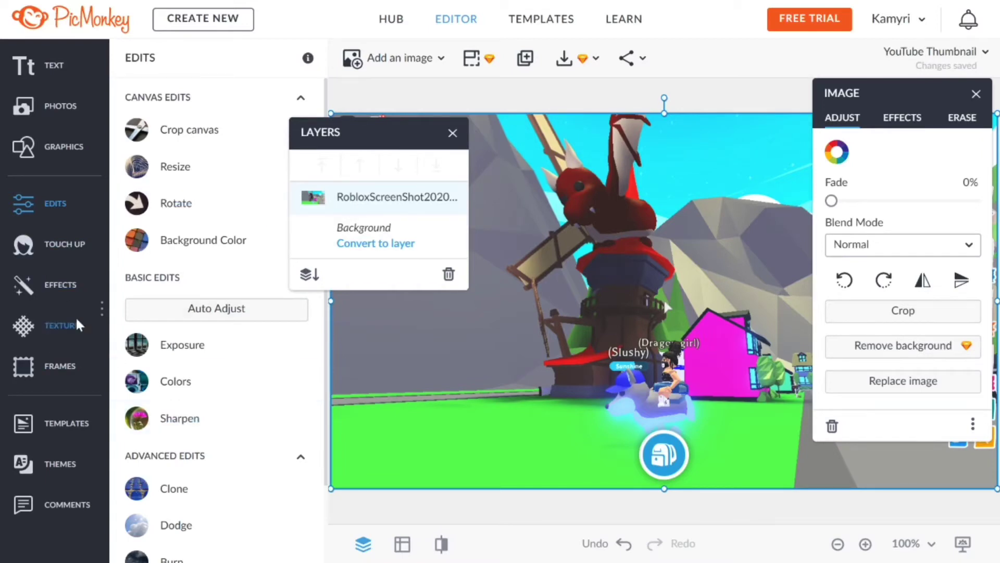
Step: Blur the screenshot layer by applying the Soften effect with a softness of 29
click(41, 292)
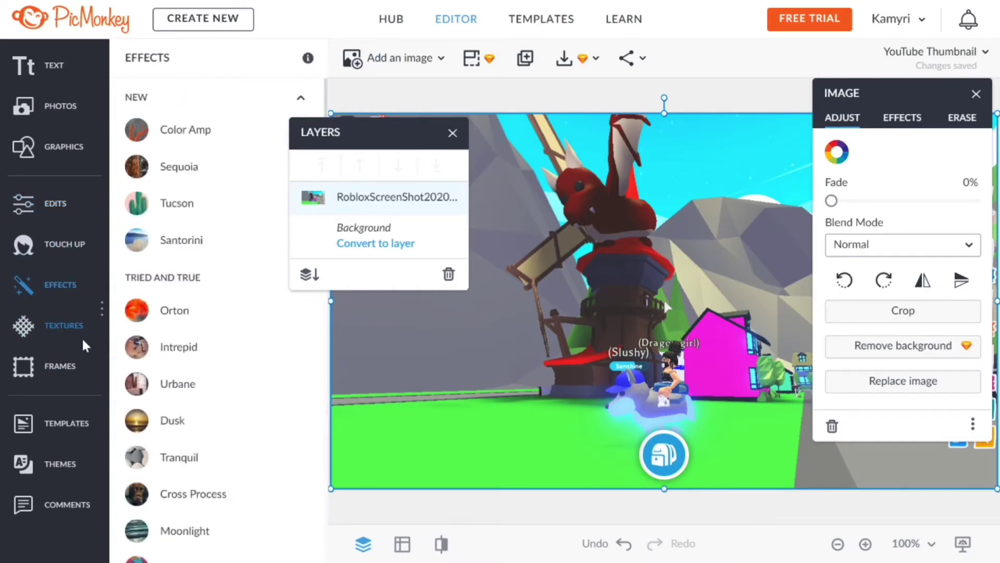
scroll(198, 437, down, 8)
scroll(199, 438, down, 1)
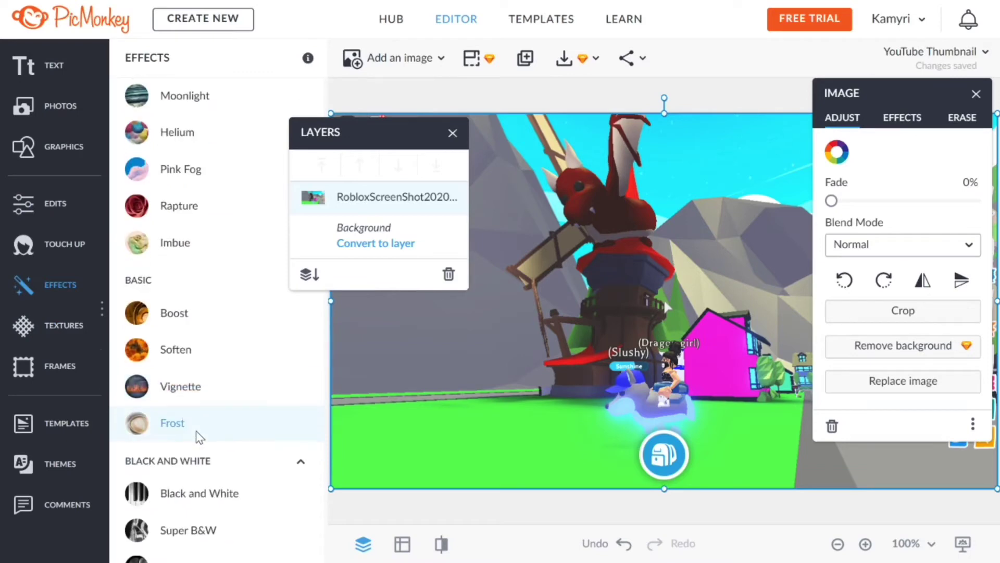
click(147, 360)
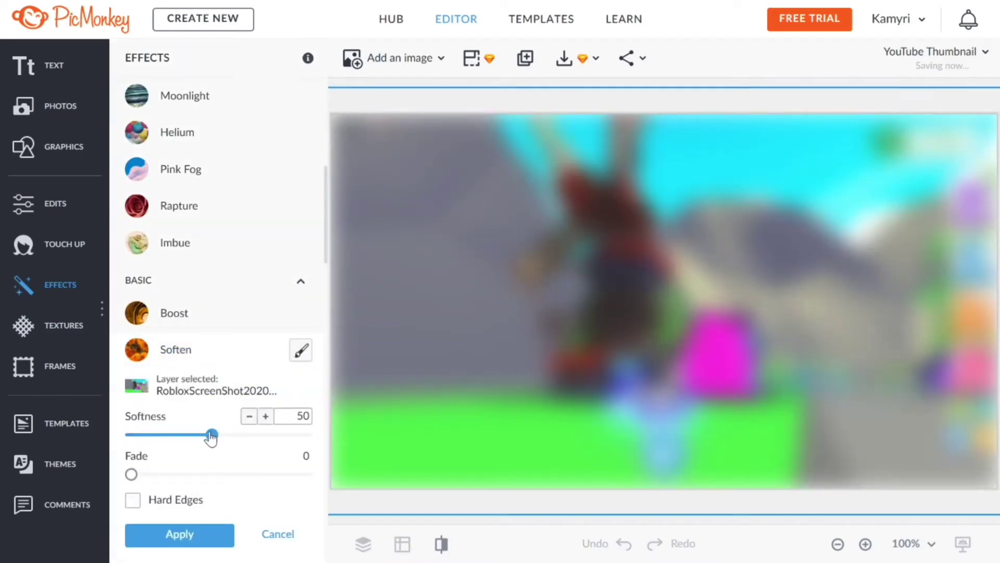
drag(211, 437, 181, 437)
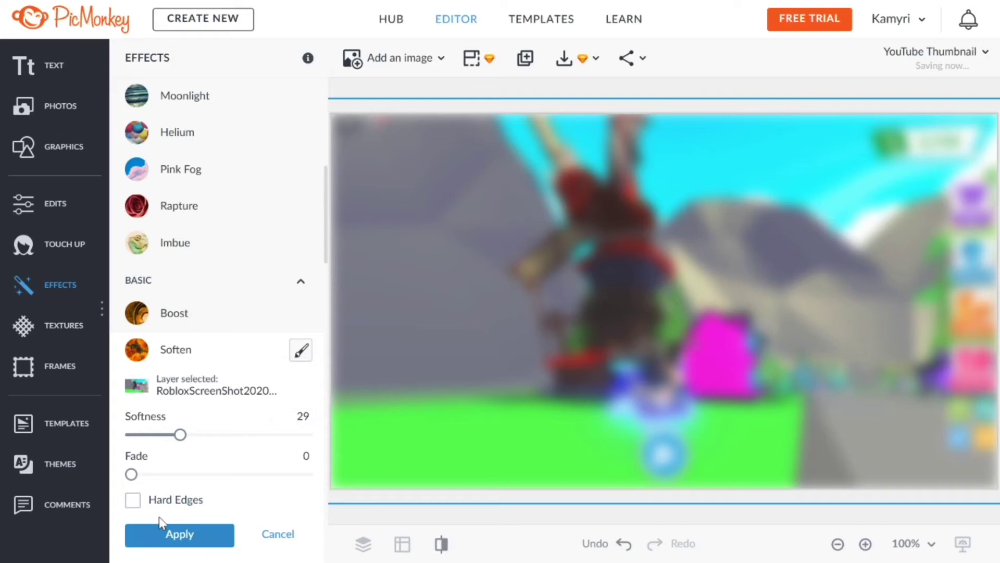
click(185, 537)
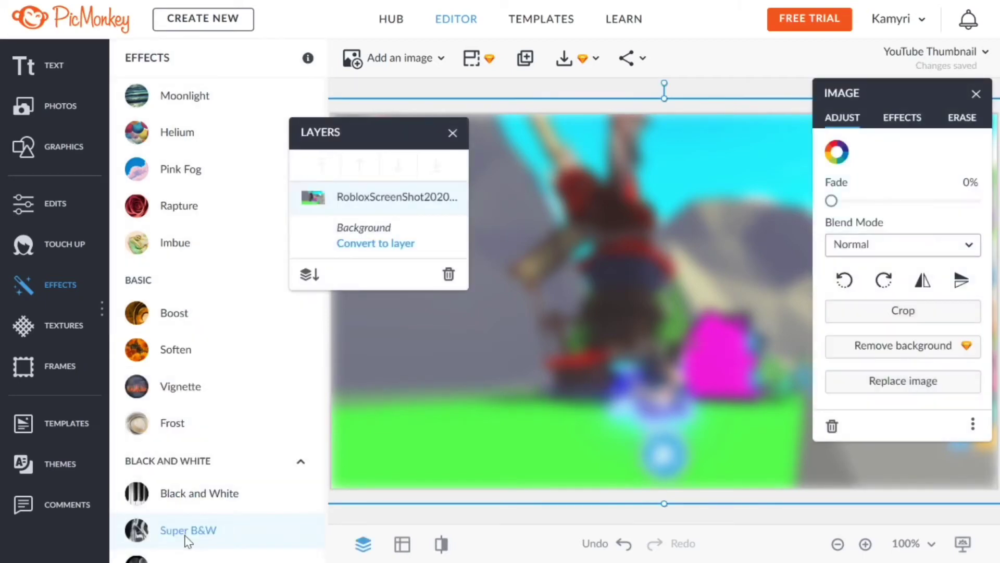
Step: Add a text layer reading HOW I MAKE MY ADOPT ME THUMBNAILS? over the blurred screenshot
click(50, 71)
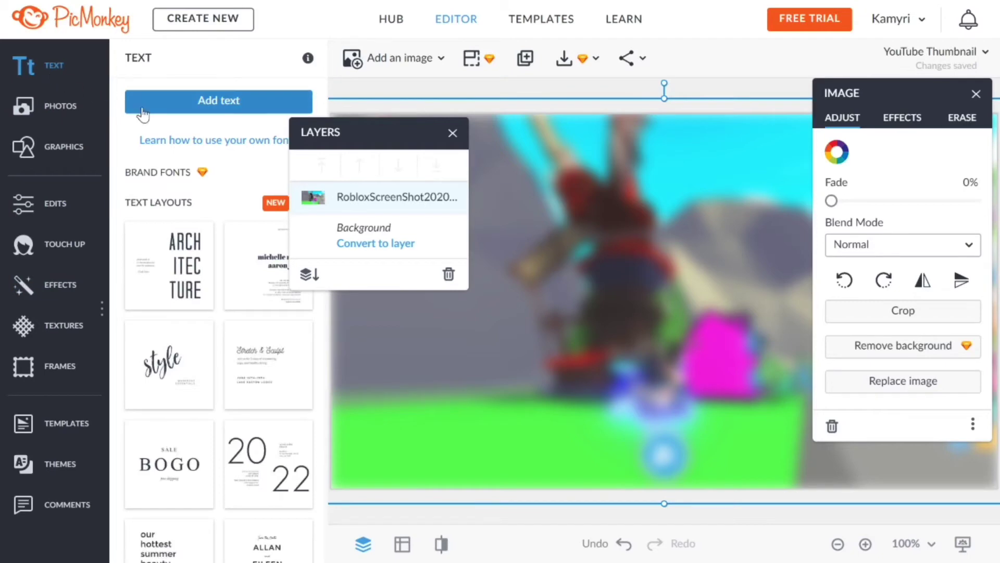
click(144, 114)
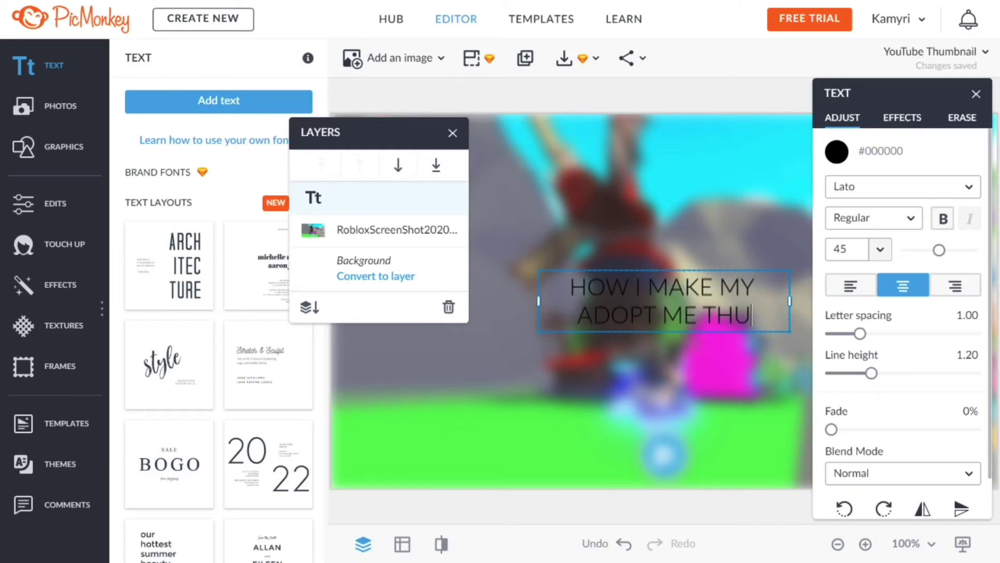
text(NAILS?)
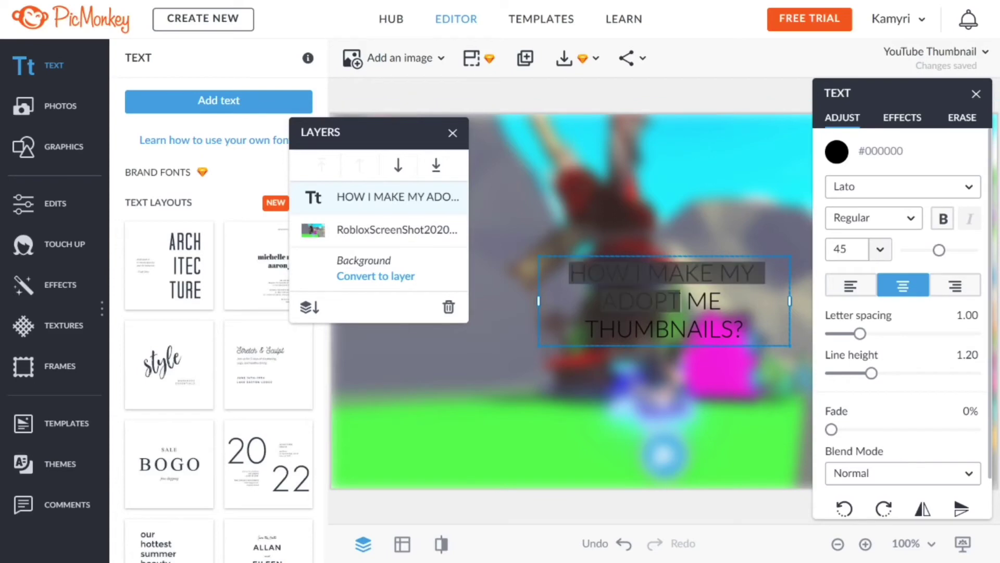
Step: Color the title text white (#FFFFFF) and set its font to Impact
click(837, 153)
click(690, 300)
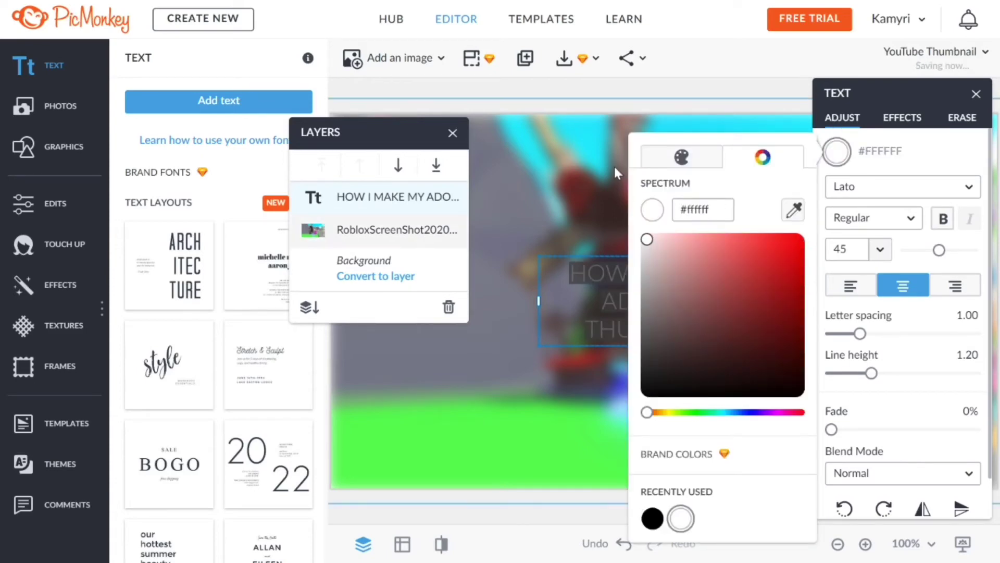
click(855, 194)
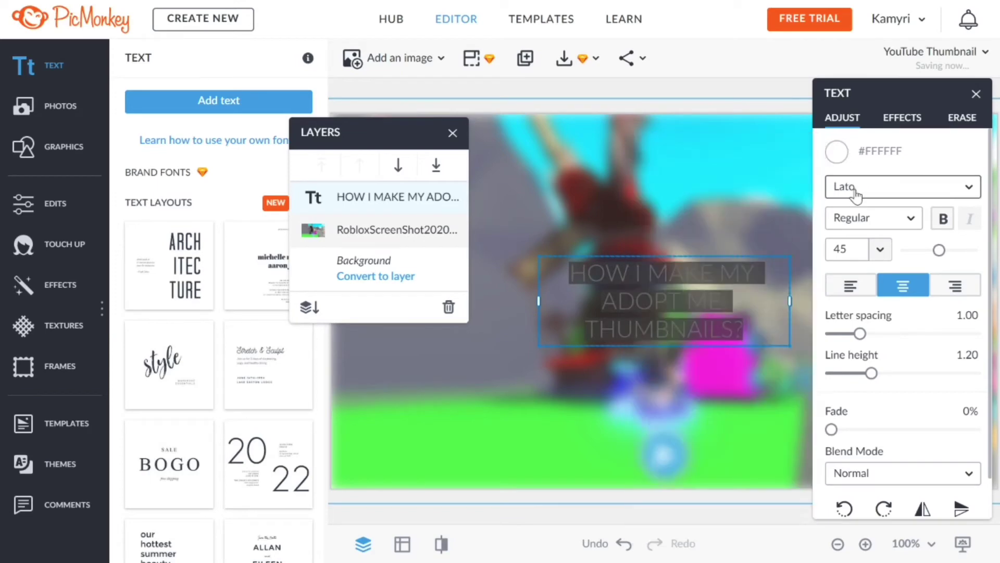
click(855, 195)
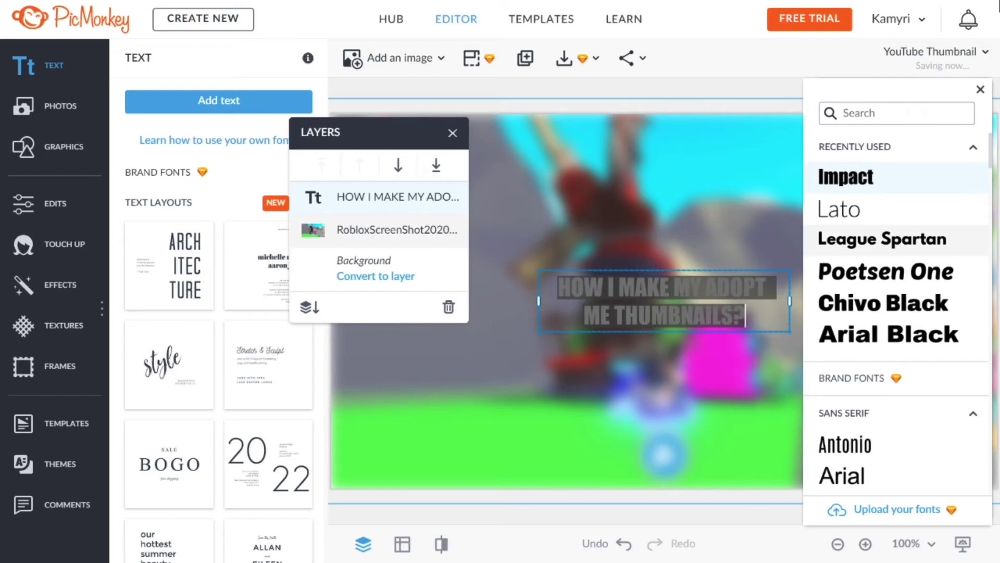
click(981, 89)
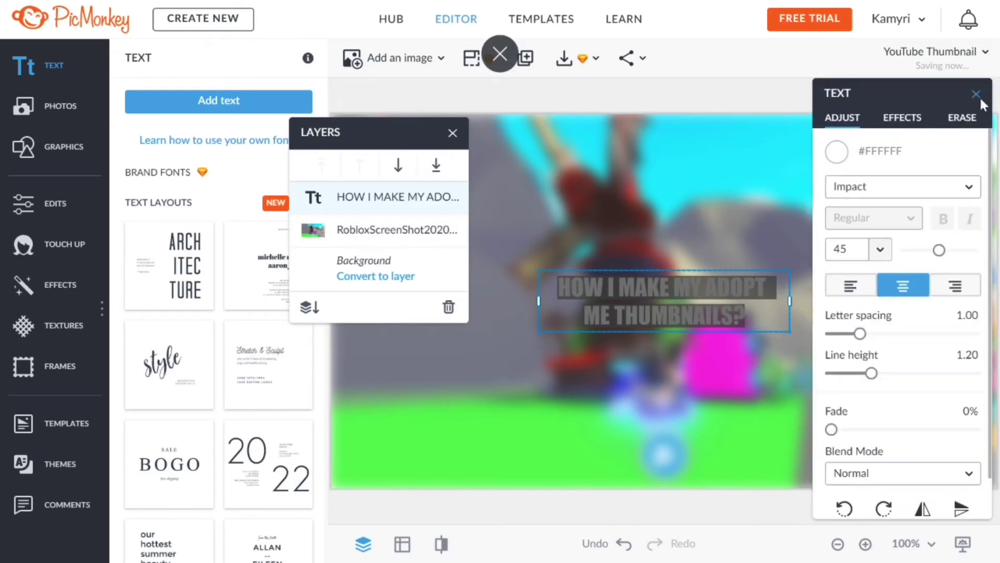
Step: Give the title text a black (#000000) outline, leaving the drop shadow off
click(910, 124)
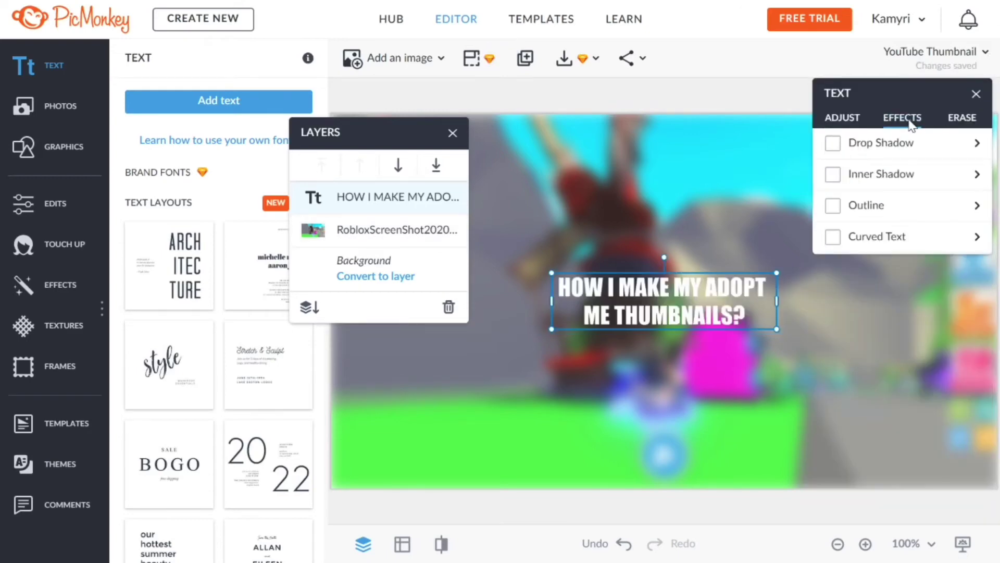
click(833, 144)
click(886, 150)
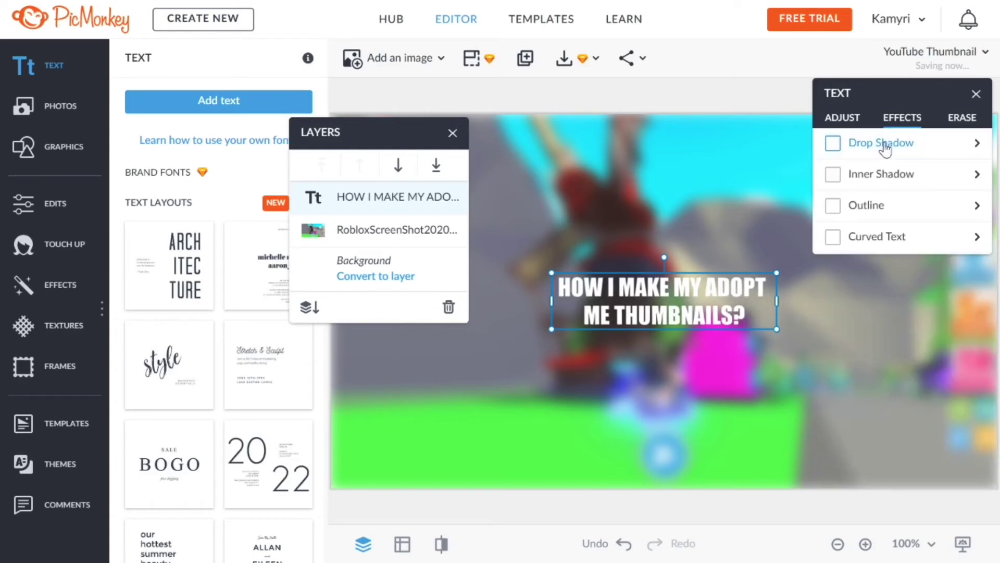
click(832, 208)
click(840, 251)
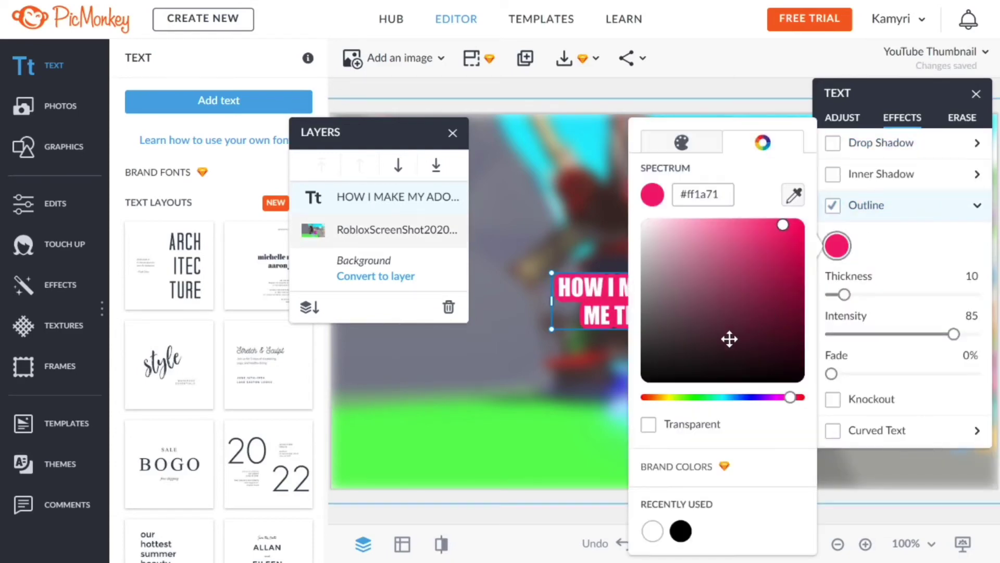
drag(730, 339, 615, 388)
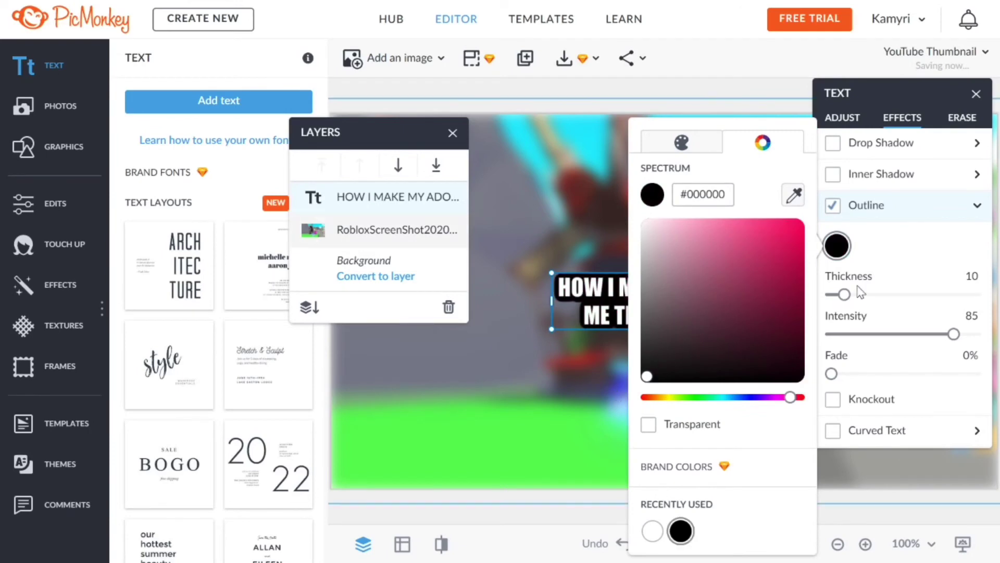
Step: Reduce the thickness of the title's black outline to about 5
click(926, 269)
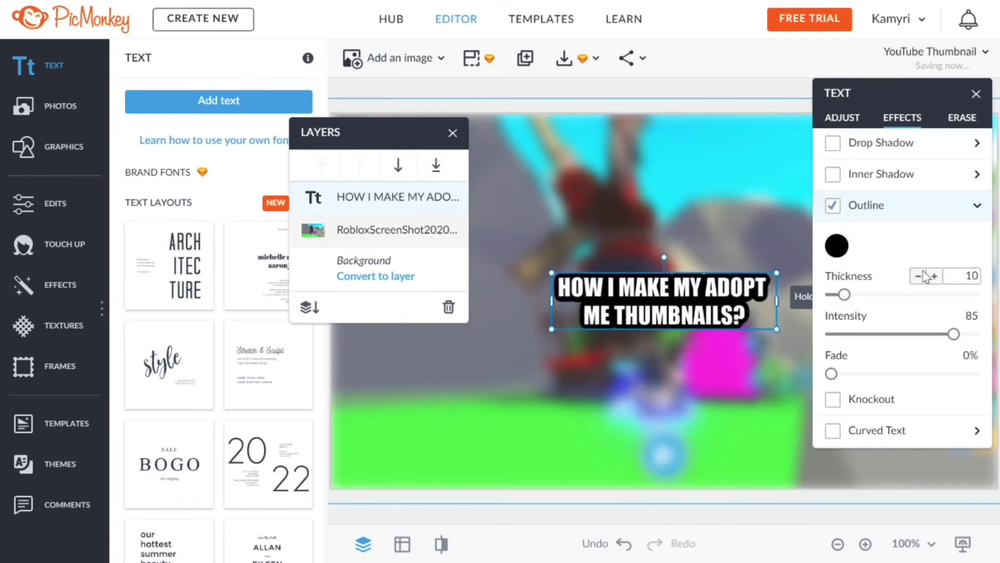
click(919, 276)
click(918, 276)
click(919, 276)
click(918, 276)
click(919, 276)
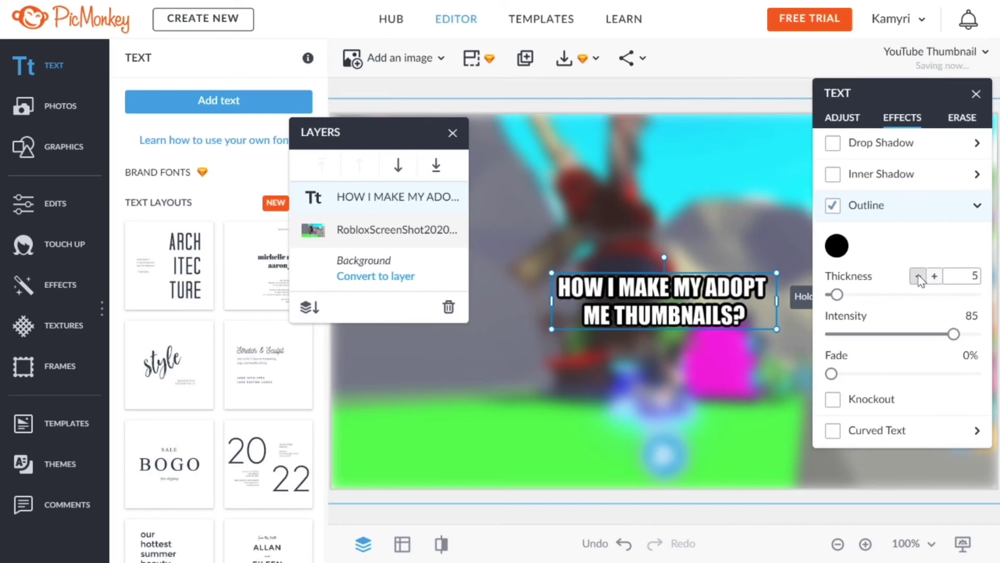
click(919, 276)
click(780, 250)
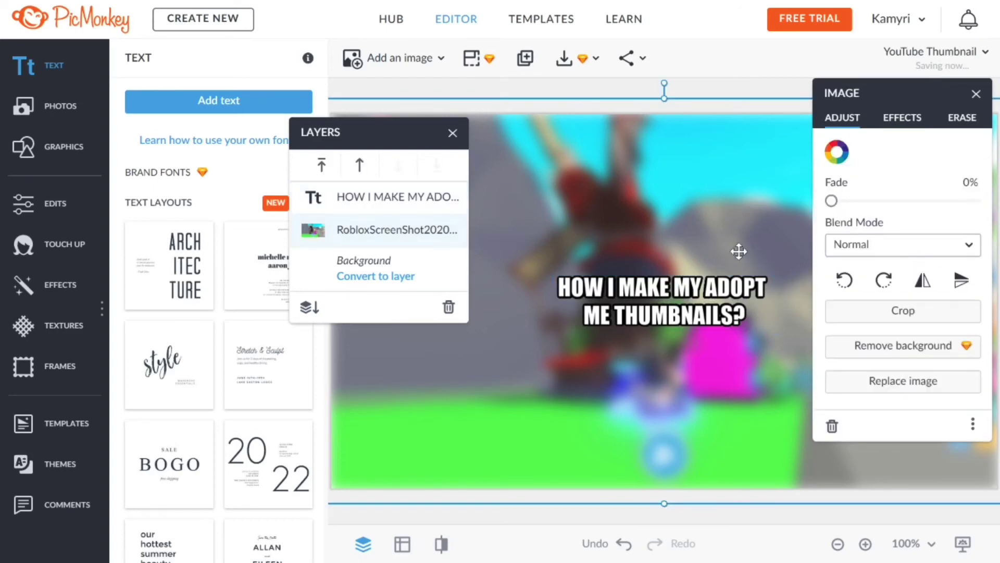
Step: Enlarge the title text to size 134 and center it across the middle of the thumbnail
click(645, 299)
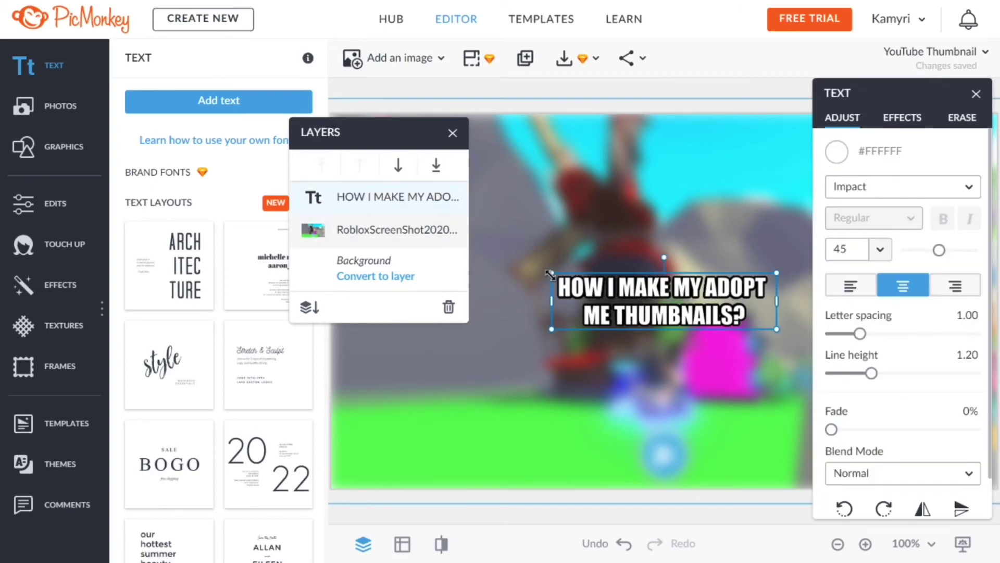
drag(550, 275, 138, 73)
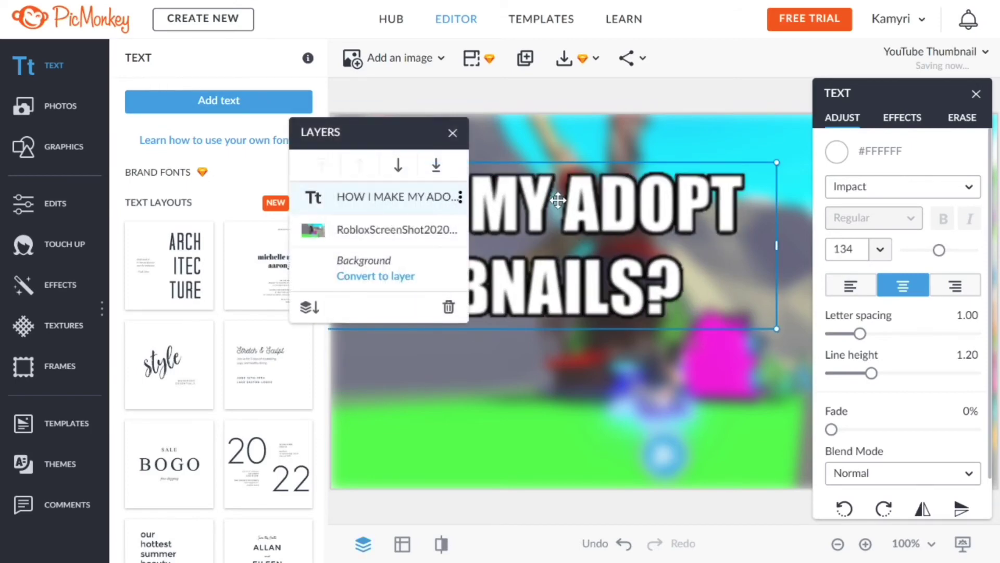
drag(558, 202, 778, 259)
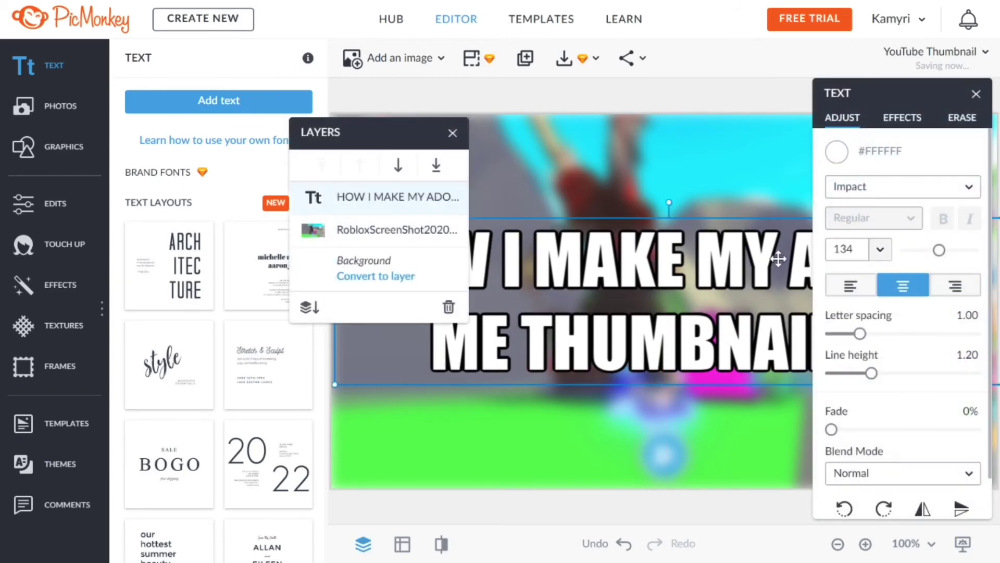
Step: Flatten the title text and blurred screenshot layers into the background and close the layer list
click(649, 164)
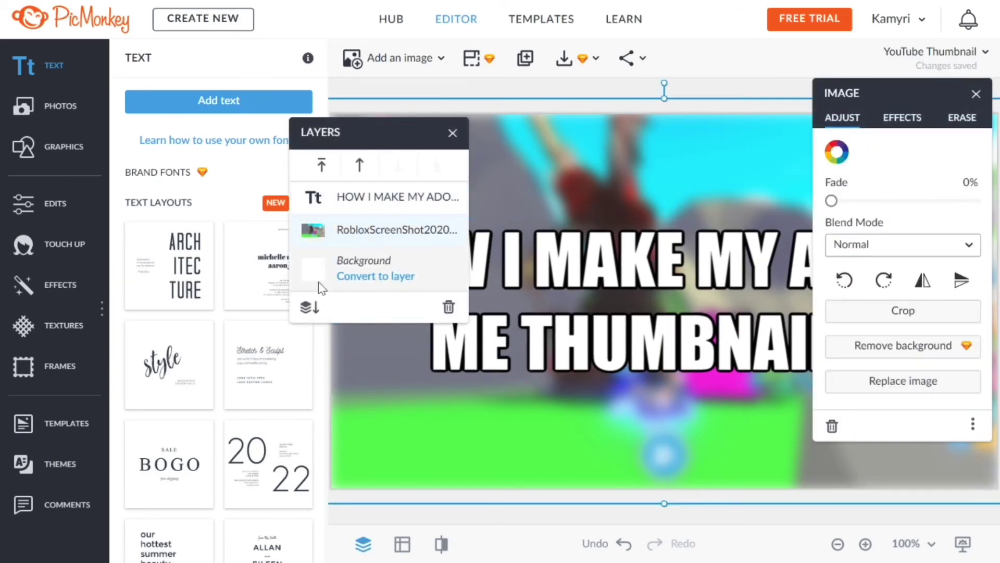
click(306, 309)
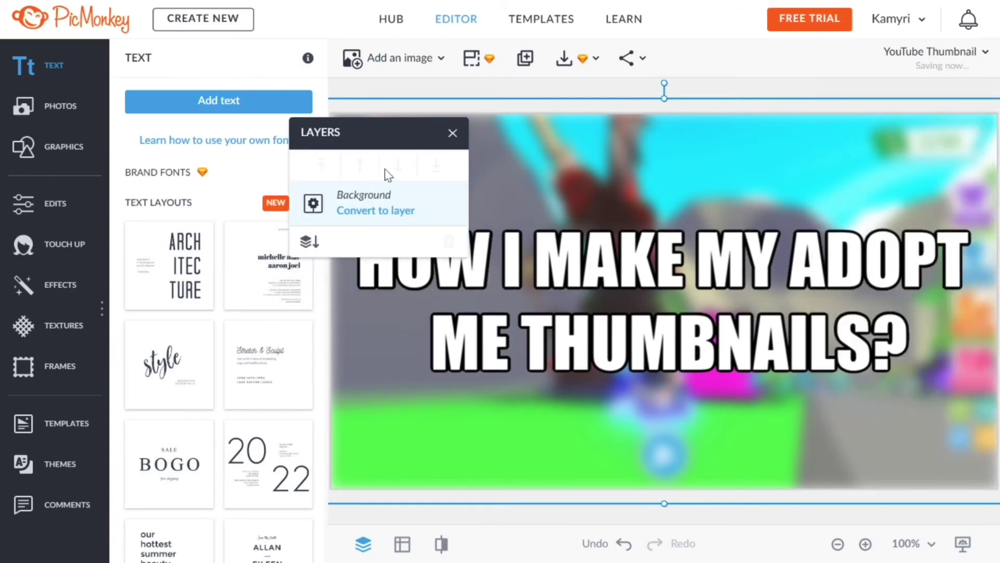
click(451, 133)
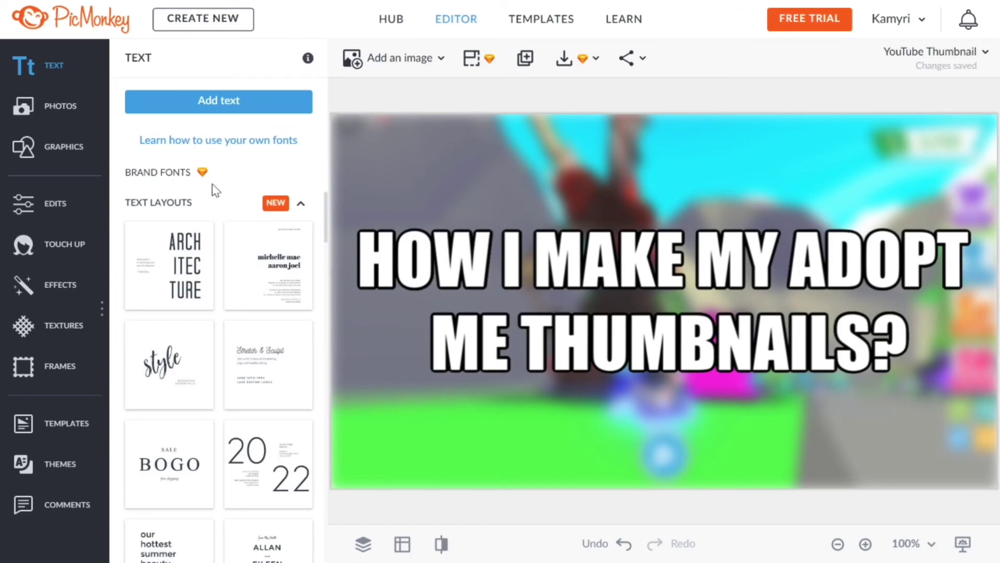
Step: Capture the whole thumbnail canvas with Lightshot and save it as the PNG file Screenshot_1 in the Lightshot folder
key(Print)
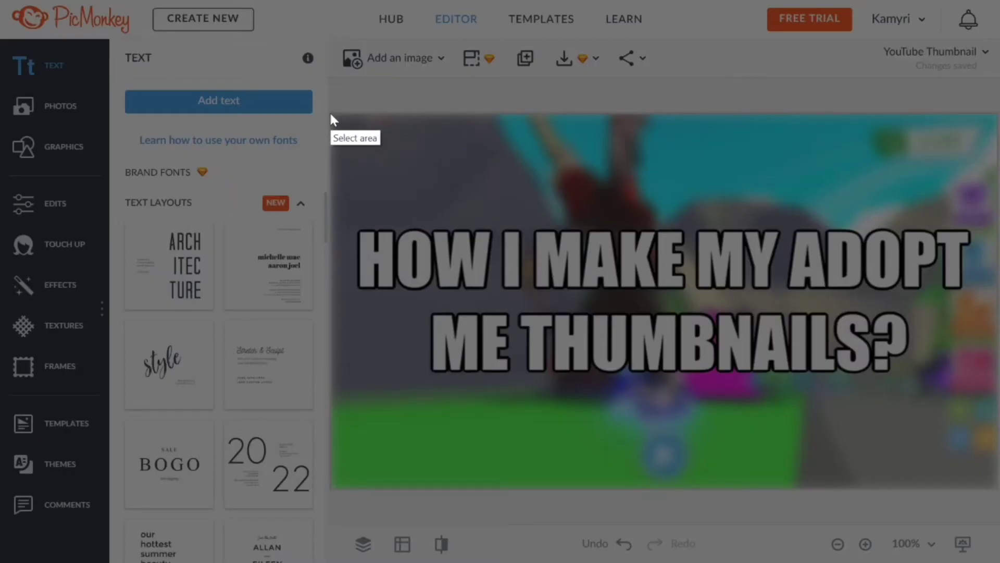
mouse_move(331, 113)
mouse_down()
mouse_move(509, 216)
mouse_move(718, 302)
mouse_move(889, 420)
mouse_move(998, 474)
mouse_move(997, 489)
mouse_up()
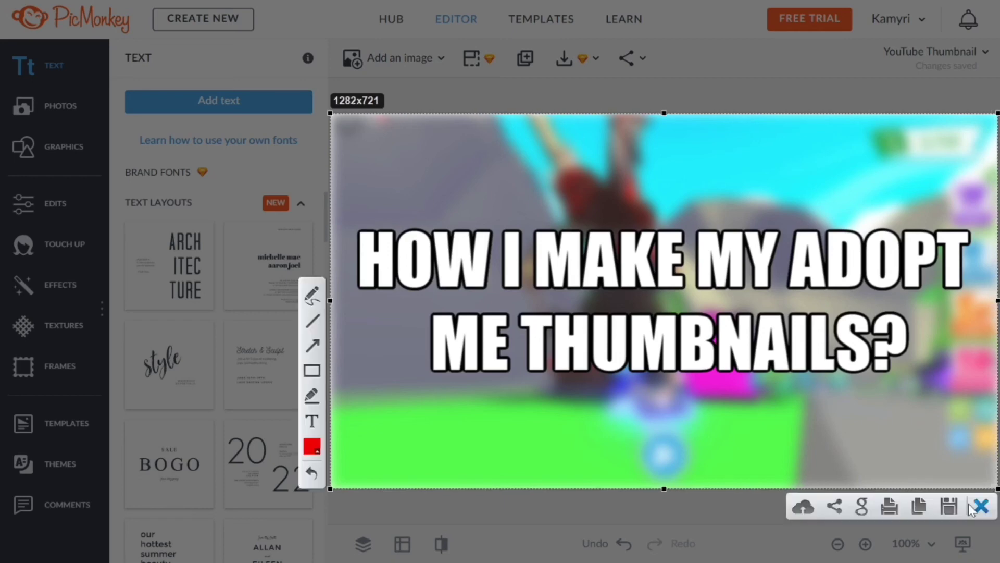
click(949, 506)
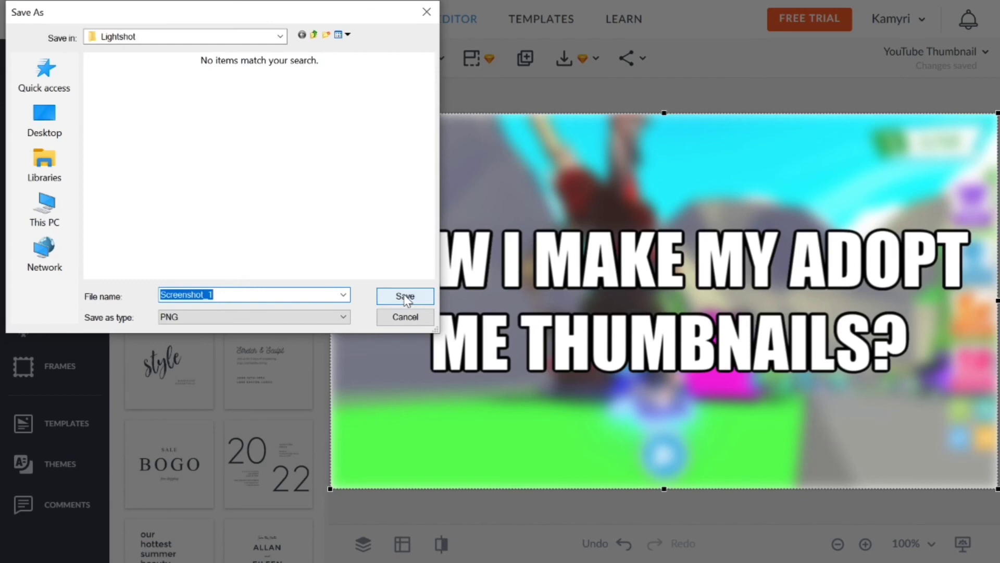
click(406, 298)
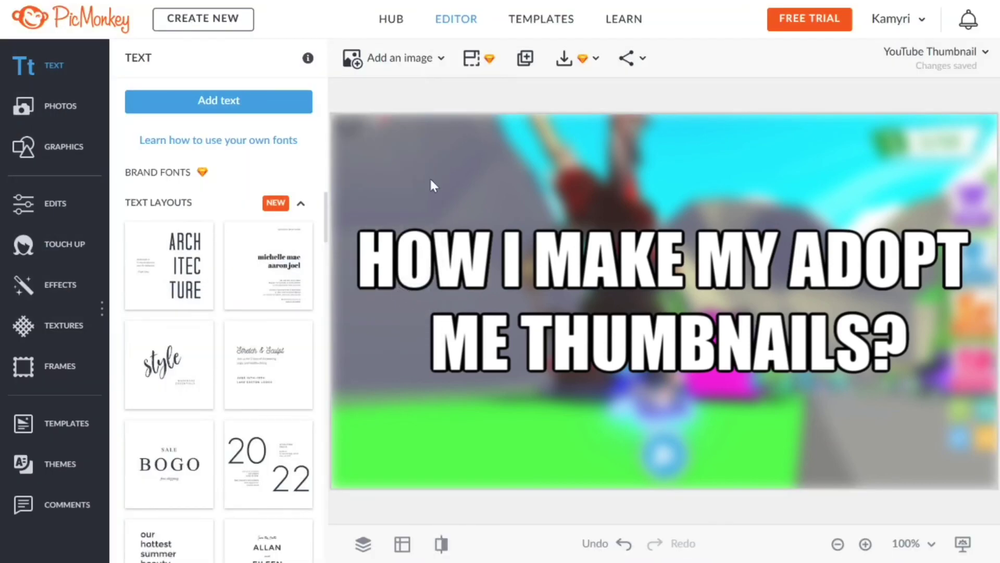